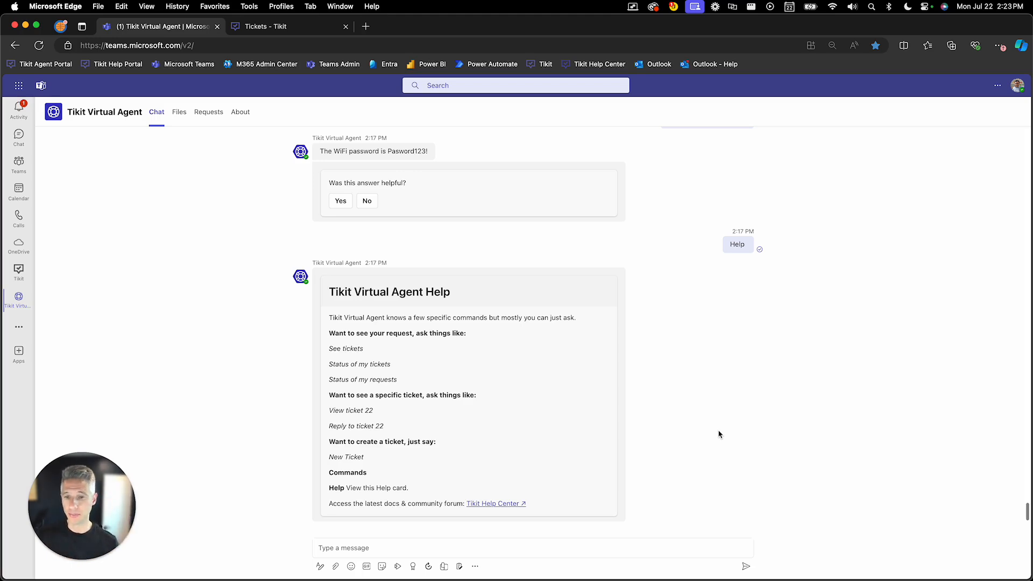
# Send the virtual agent the messages "i need the wifi password" and "i need to hire an employee" in separate turns.
pyautogui.click(513, 551)
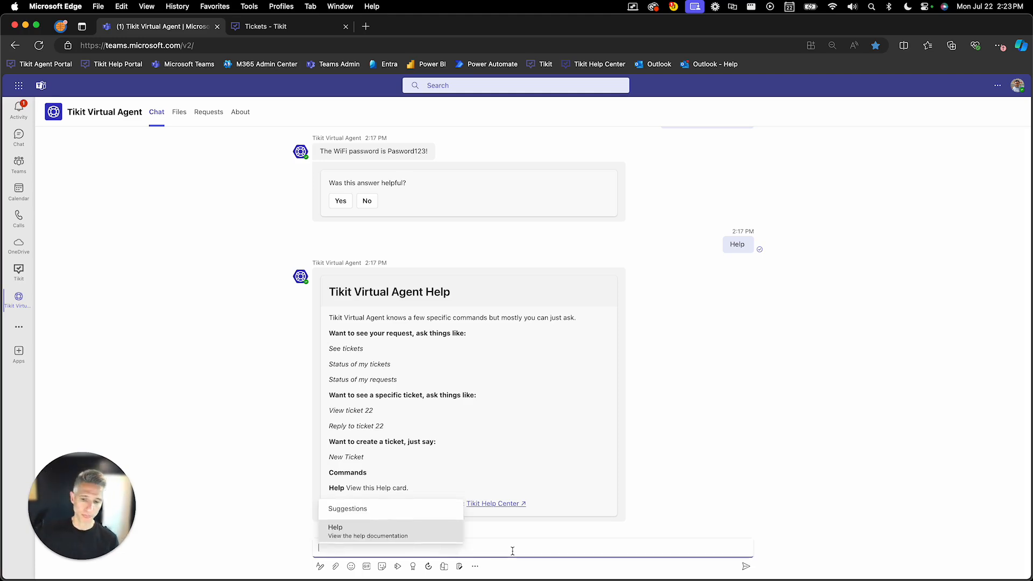
pyautogui.write('i ne')
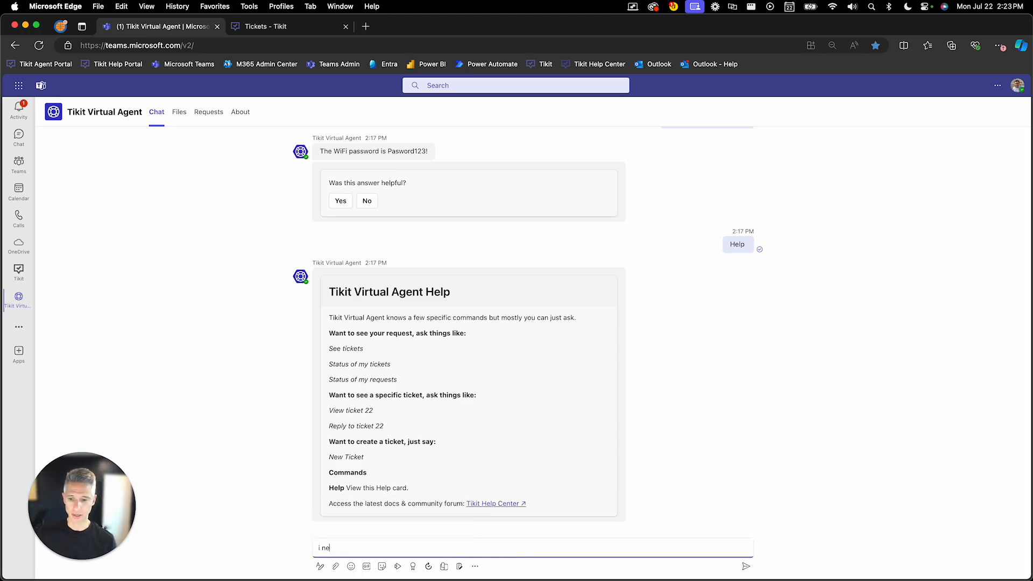
pyautogui.write('ed the wifi password')
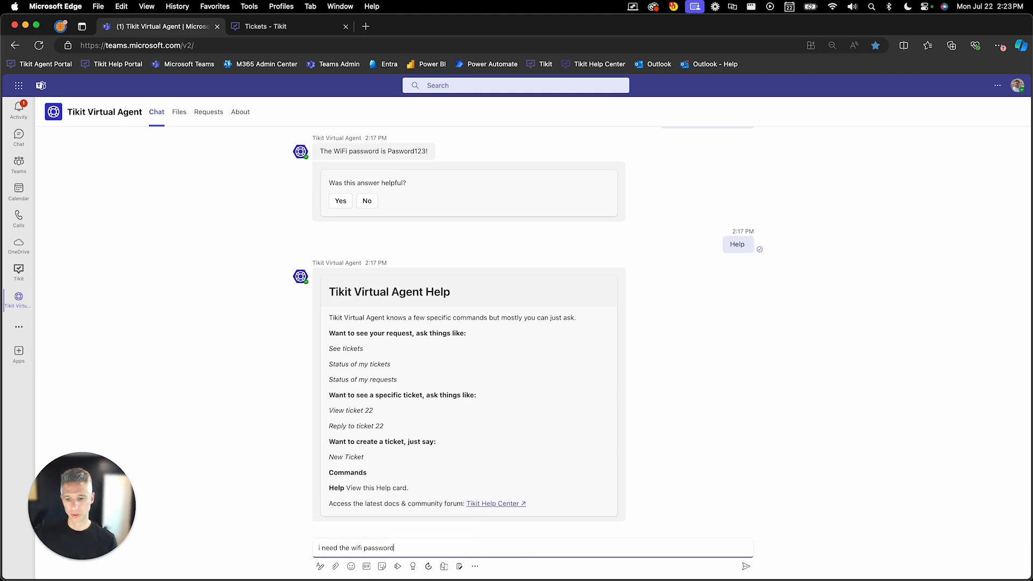
pyautogui.press('Return')
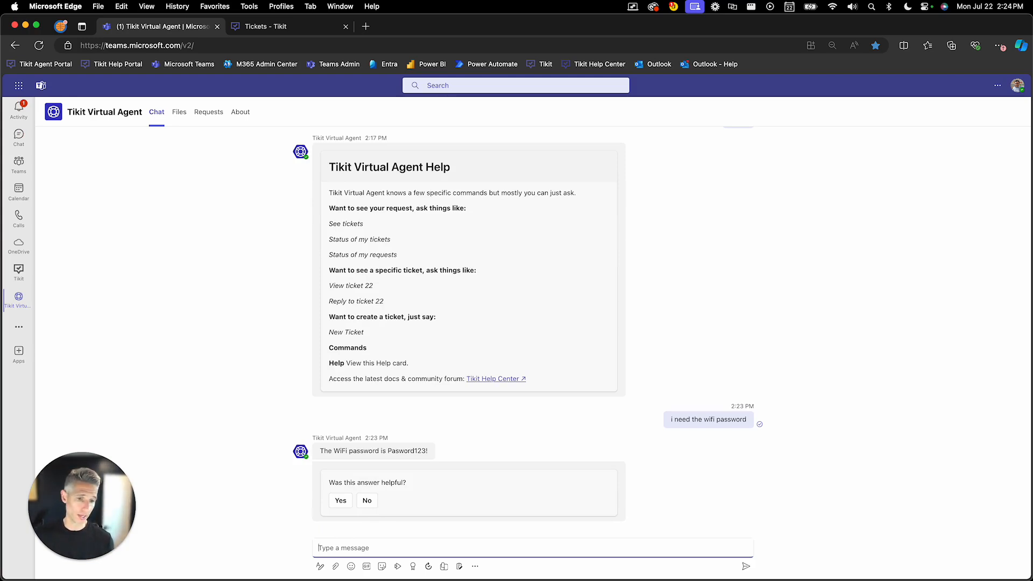
pyautogui.write('i need to hire an employee')
pyautogui.press('Return')
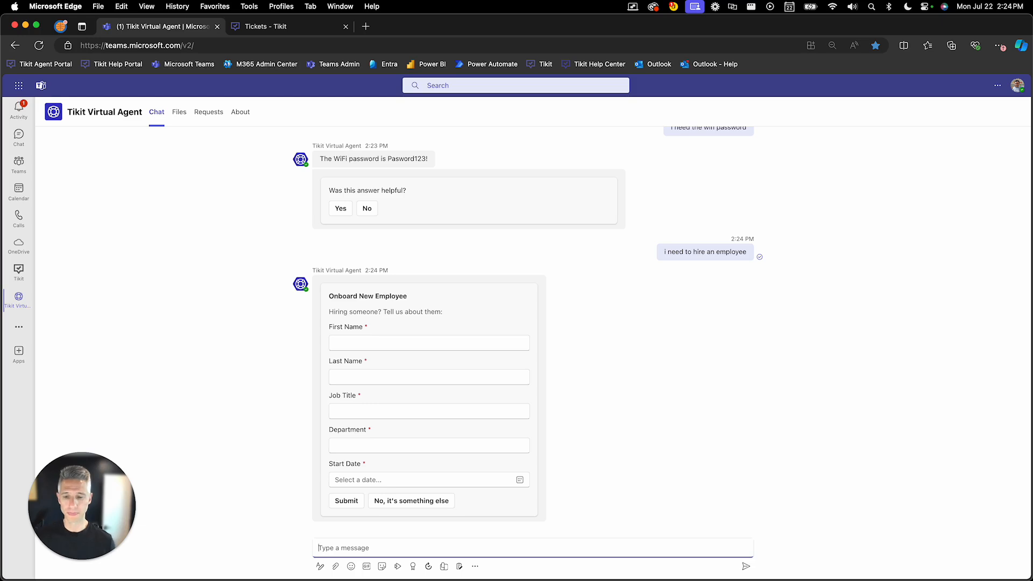
# Request the virtual agent's help card by sending the message "Help".
pyautogui.write('Help')
pyautogui.press('Return')
pyautogui.press('Return')
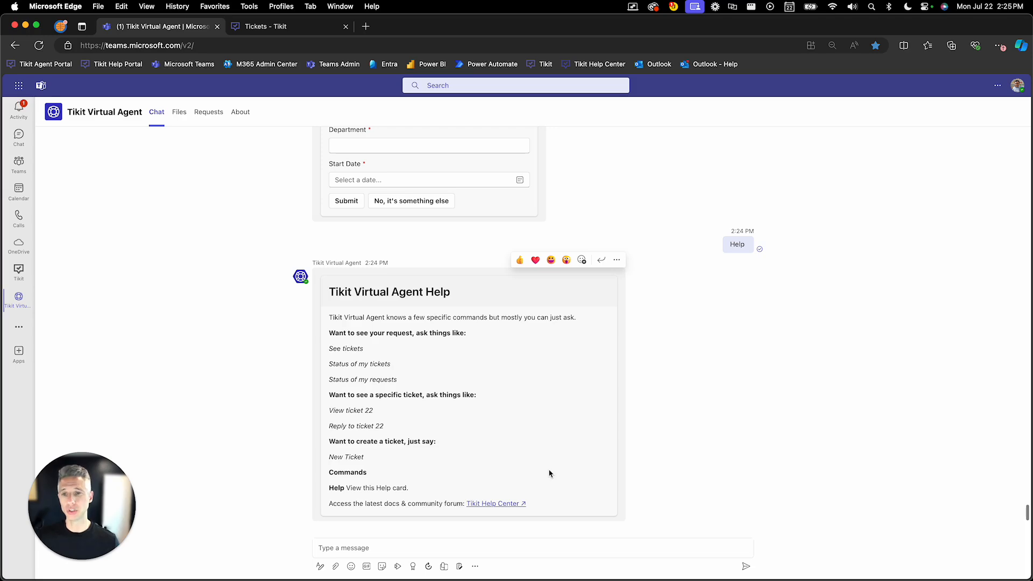
# Switch to the Tikit web portal and open the Bot Configuration page in its settings.
pyautogui.click(316, 28)
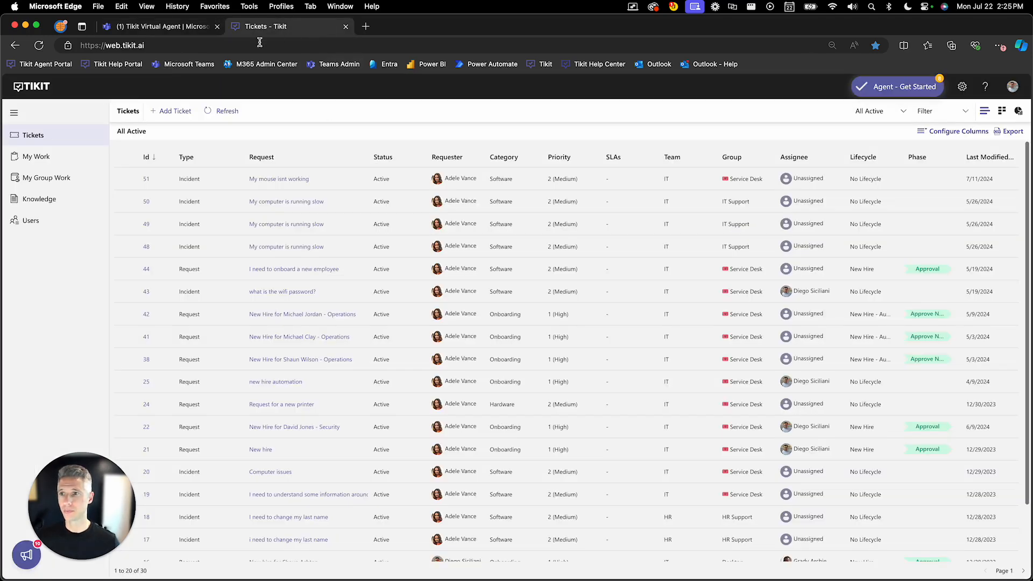
pyautogui.click(213, 46)
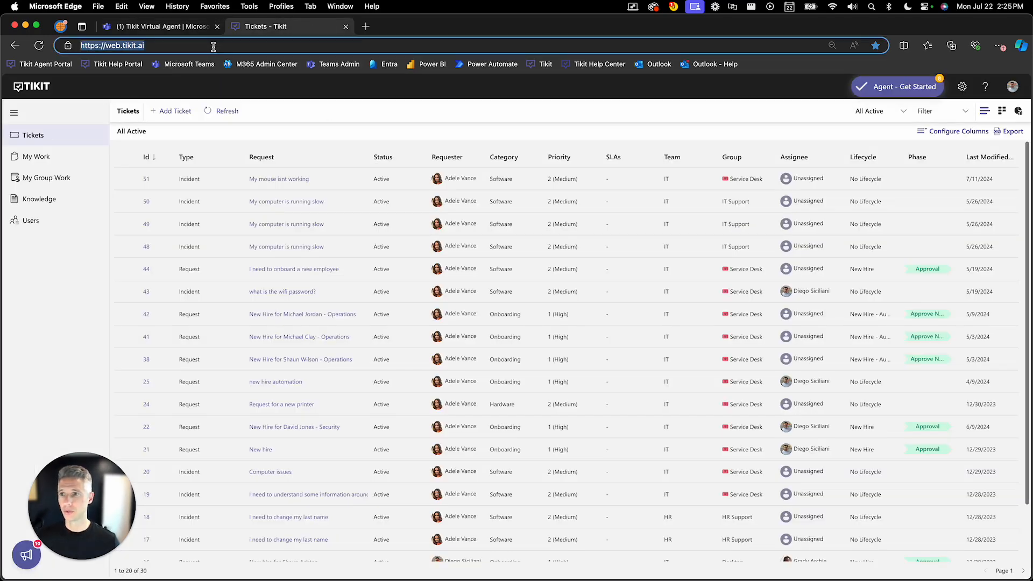
pyautogui.click(442, 105)
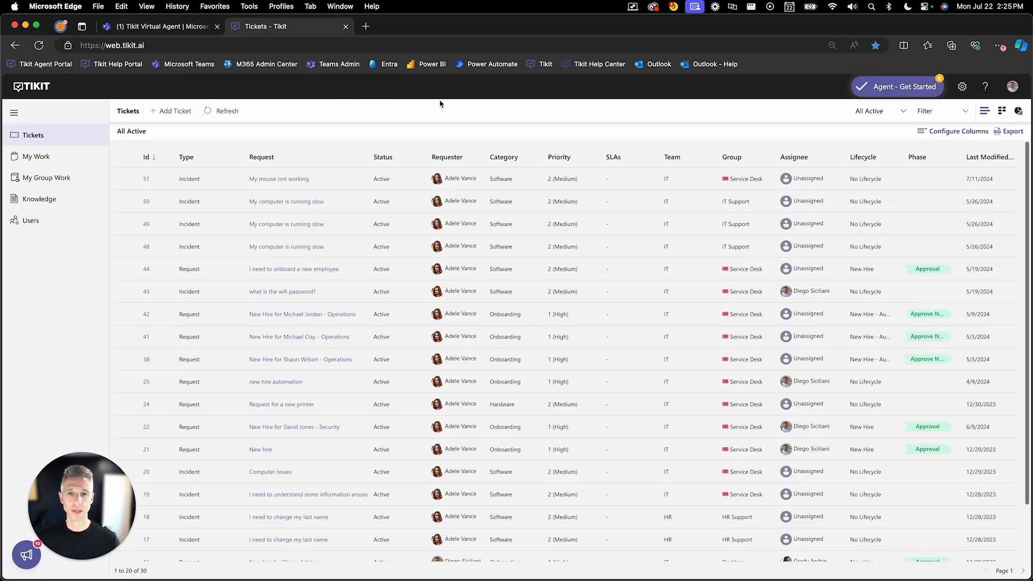
pyautogui.click(962, 89)
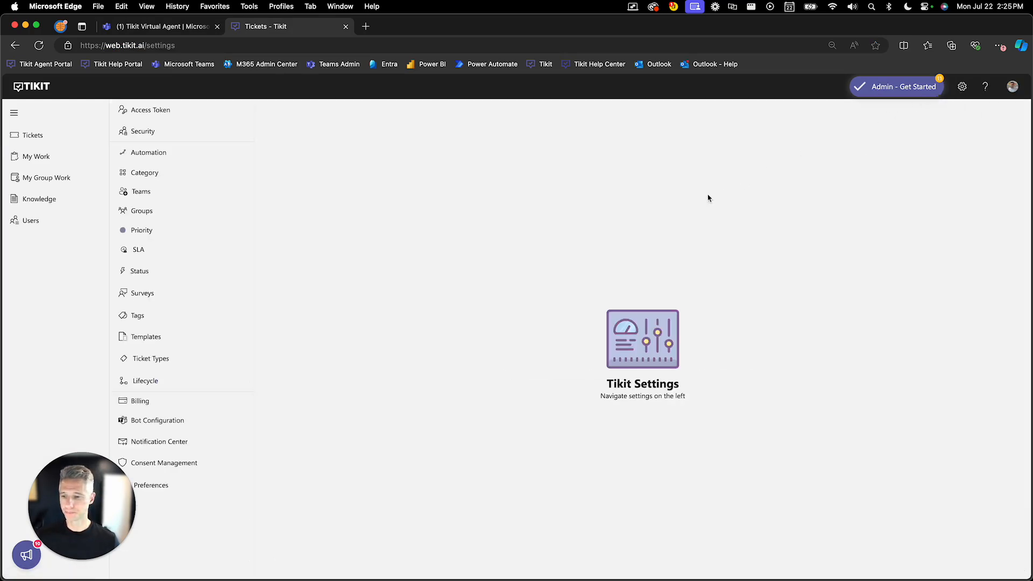
pyautogui.click(199, 420)
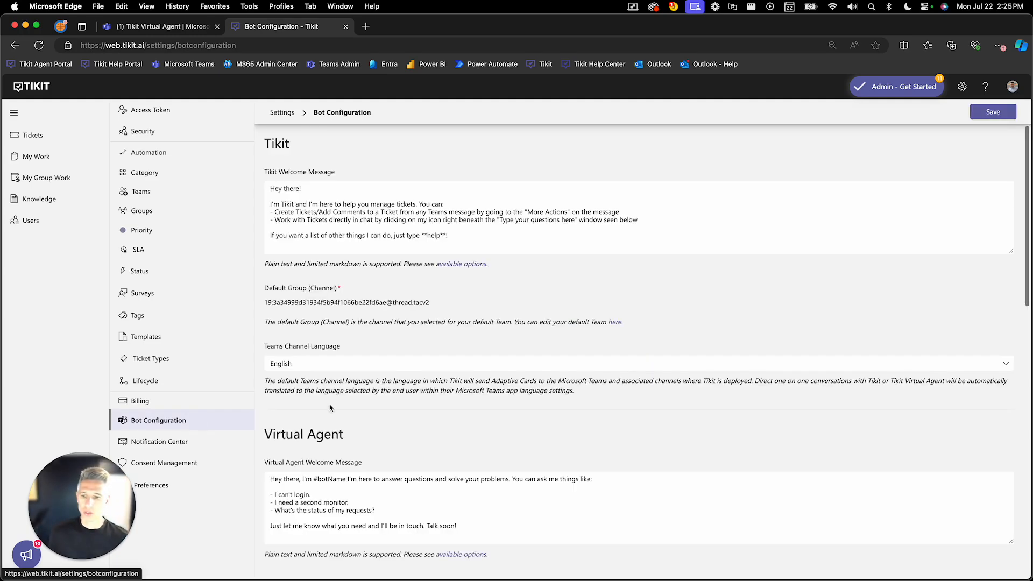
# Set the Virtual Agent Help Card's header to "Setup Series Service Catalog".
pyautogui.scroll(-5, 330, 407)
pyautogui.scroll(-5, 330, 408)
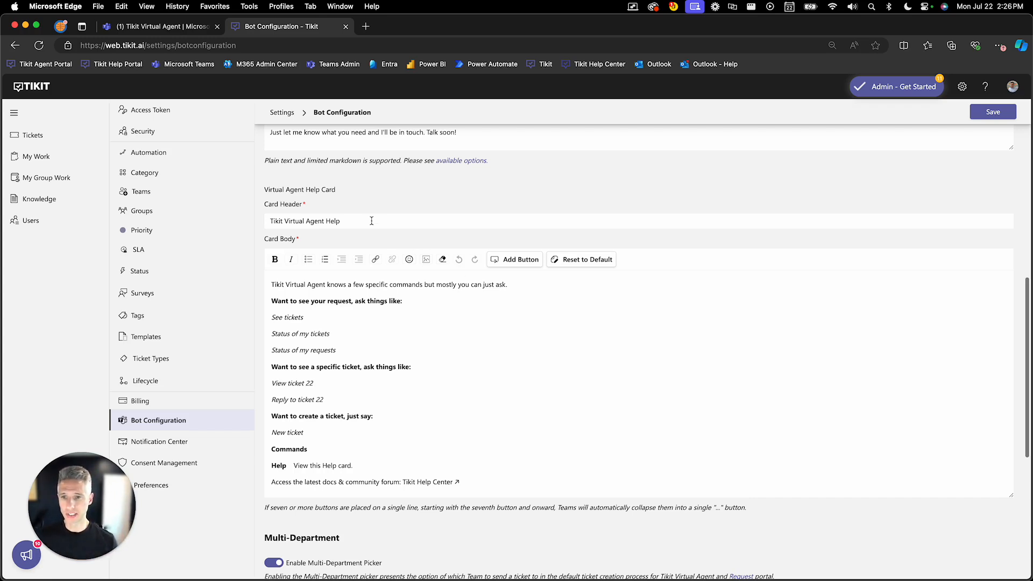
pyautogui.moveTo(372, 221); pyautogui.dragTo(264, 217)
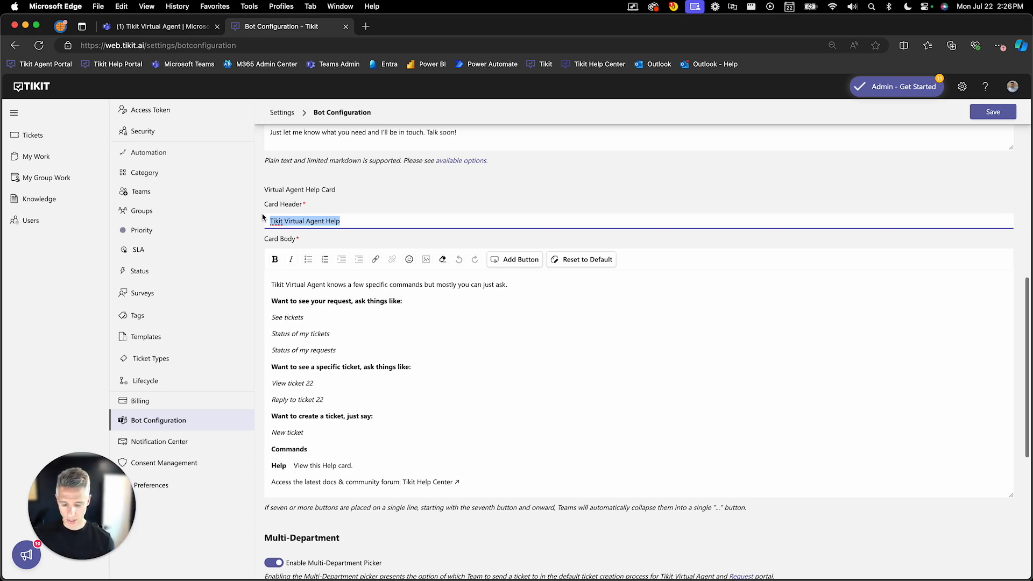
pyautogui.write('Setup Serie')
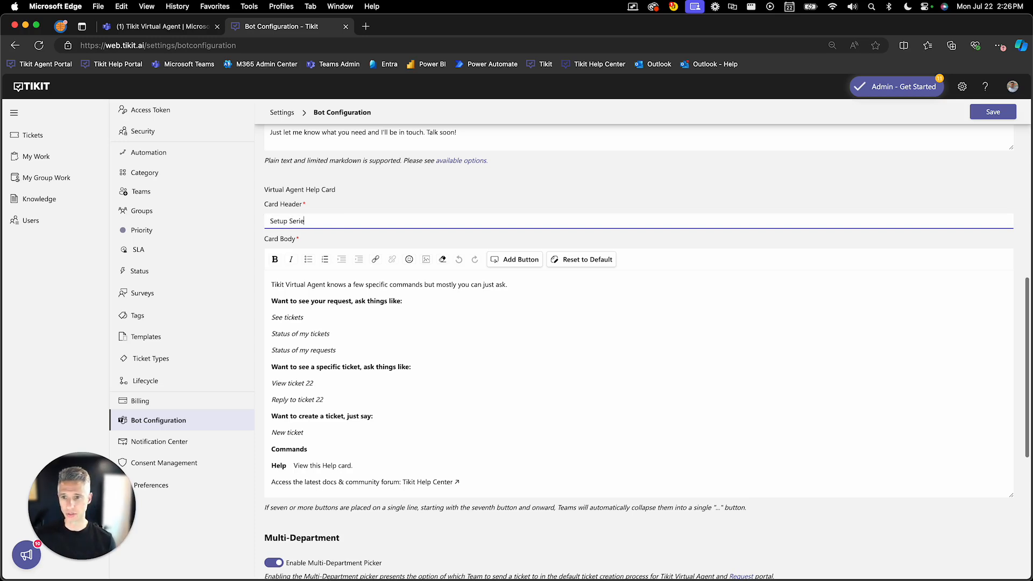
pyautogui.write('s Service Catalo')
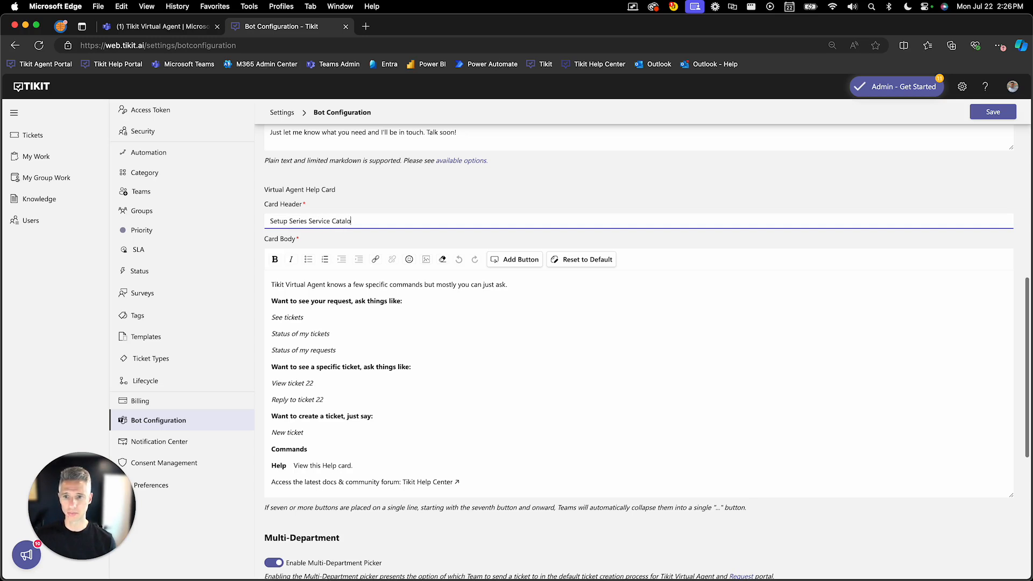
pyautogui.write('gue')
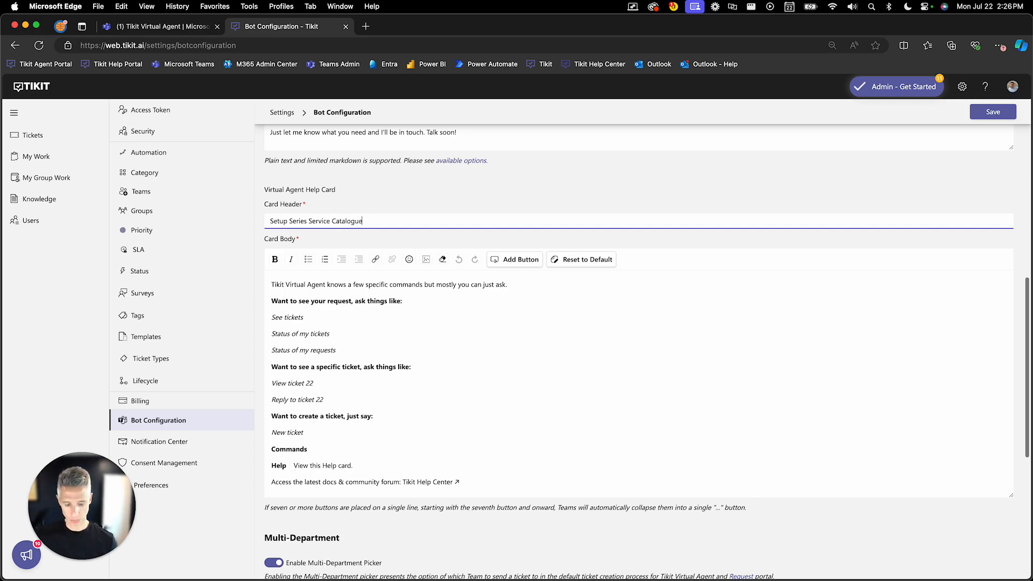
# Replace the card body's opening sentence with "Here are some common requests that you can create across IT and HR.".
pyautogui.click(306, 302)
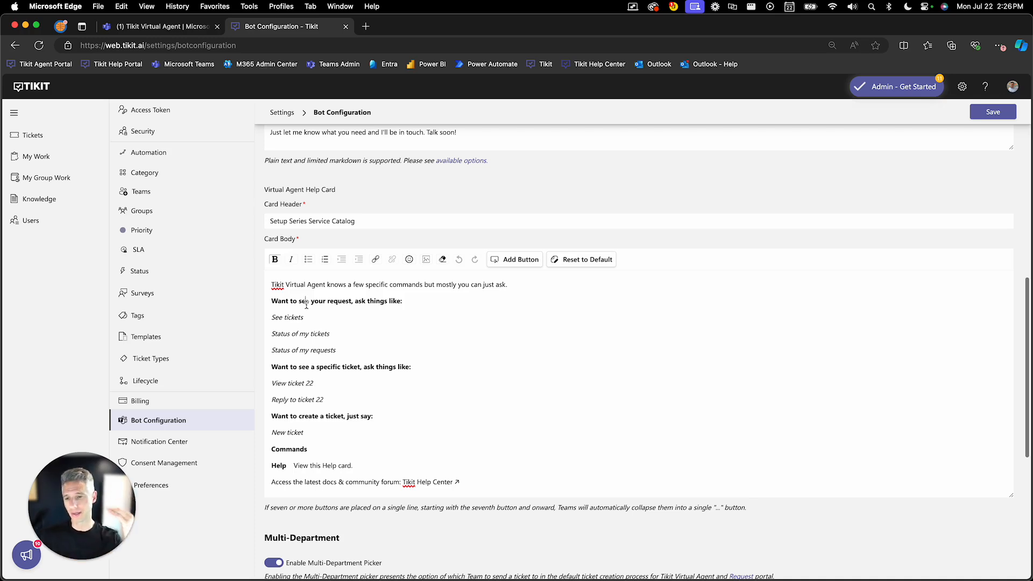
pyautogui.click(306, 303)
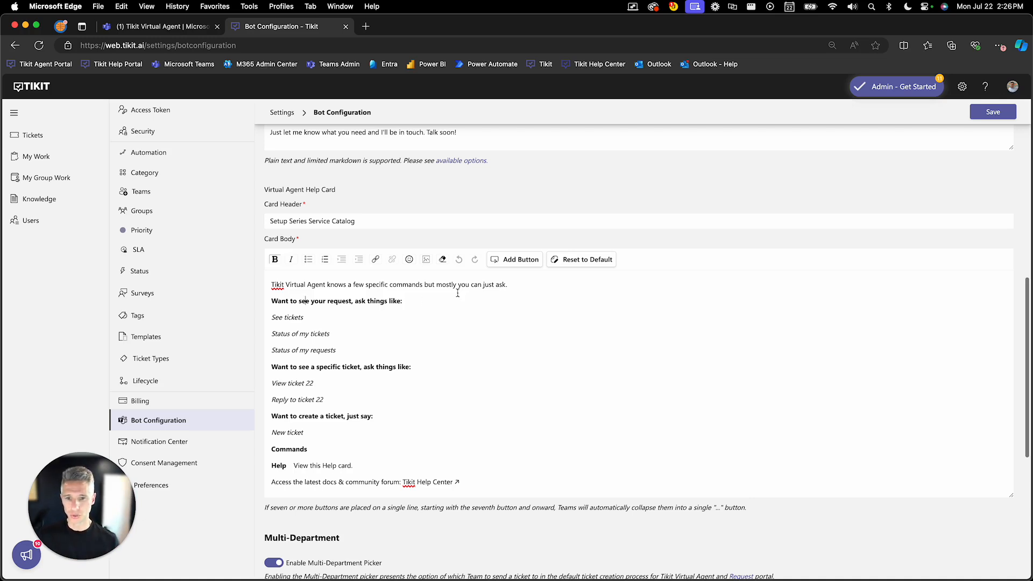
pyautogui.moveTo(516, 284); pyautogui.dragTo(269, 283)
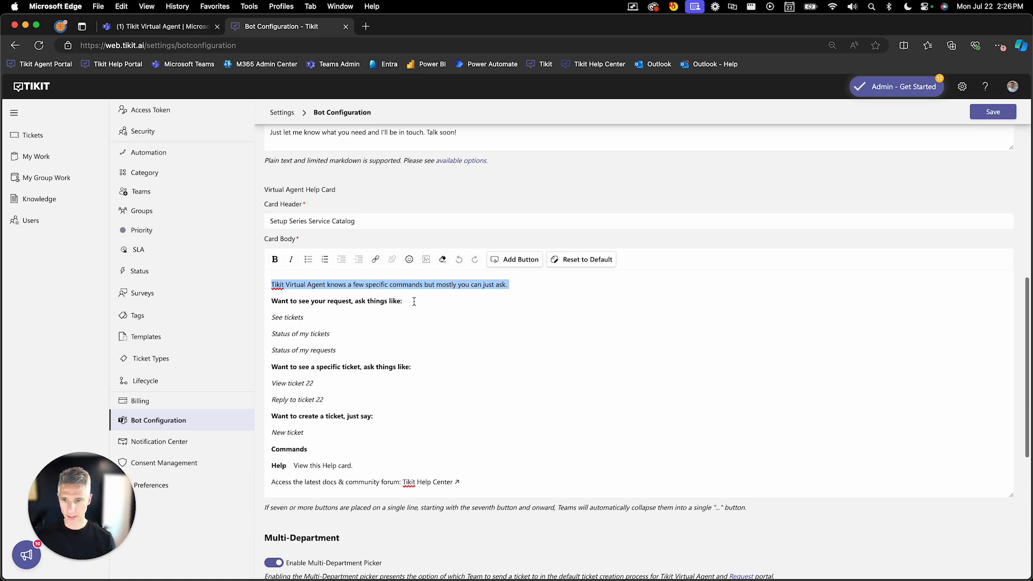
pyautogui.write('Hree are')
pyautogui.press('BackSpace')
pyautogui.press('BackSpace')
pyautogui.press('BackSpace')
pyautogui.press('BackSpace')
pyautogui.press('BackSpace')
pyautogui.press('BackSpace')
pyautogui.press('BackSpace')
pyautogui.write('ere are some commone requests that you can create across IT and HR.')
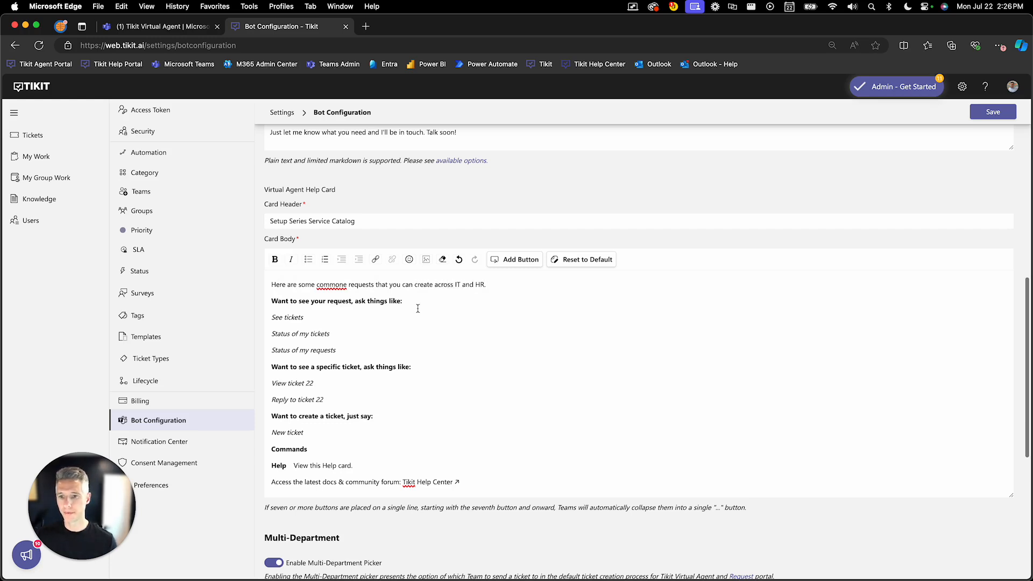
pyautogui.click(348, 285)
pyautogui.press('BackSpace')
# Insert three blank lines in the card body above "Want to see your request, ask things like:".
pyautogui.click(272, 301)
pyautogui.press('Return')
pyautogui.press('Return')
pyautogui.press('Return')
pyautogui.press('Up')
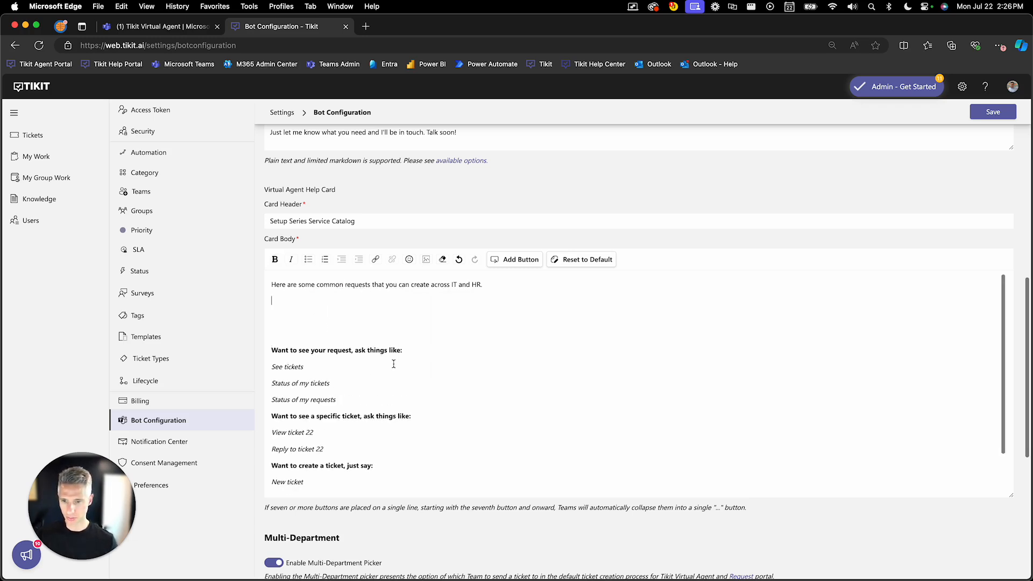
# Delete the two "Status of my" example lines and the "Want to see a specific ticket" heading from the card body.
pyautogui.scroll(-2, 386, 408)
pyautogui.moveTo(340, 361); pyautogui.dragTo(274, 347)
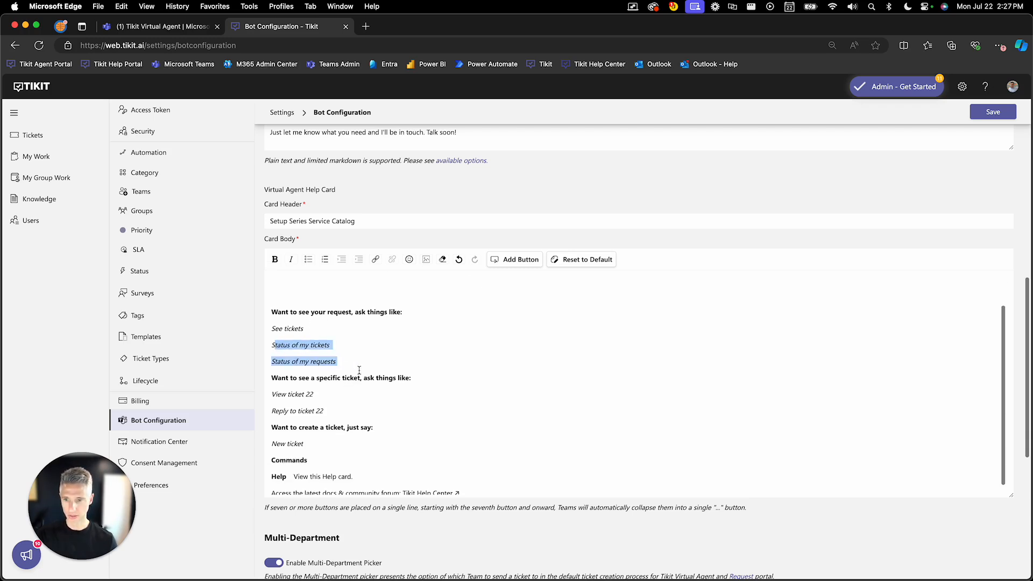
pyautogui.press('BackSpace')
pyautogui.moveTo(427, 368); pyautogui.dragTo(295, 359)
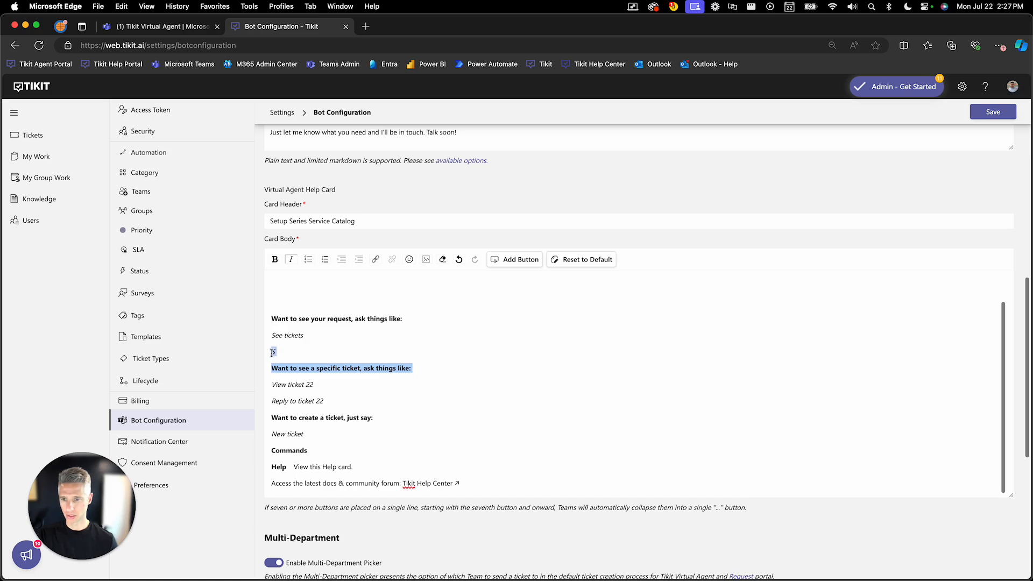
pyautogui.press('BackSpace')
pyautogui.press('BackSpace')
pyautogui.press('BackSpace')
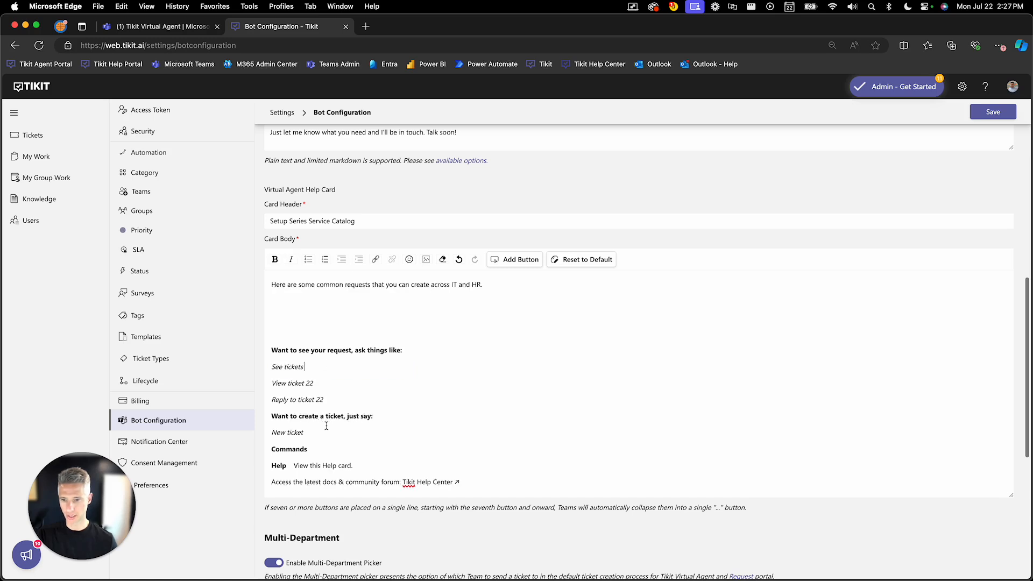
# Remove one blank line and add a bold "IT" heading below the opening sentence, with a new line beneath it.
pyautogui.scroll(-1, 343, 436)
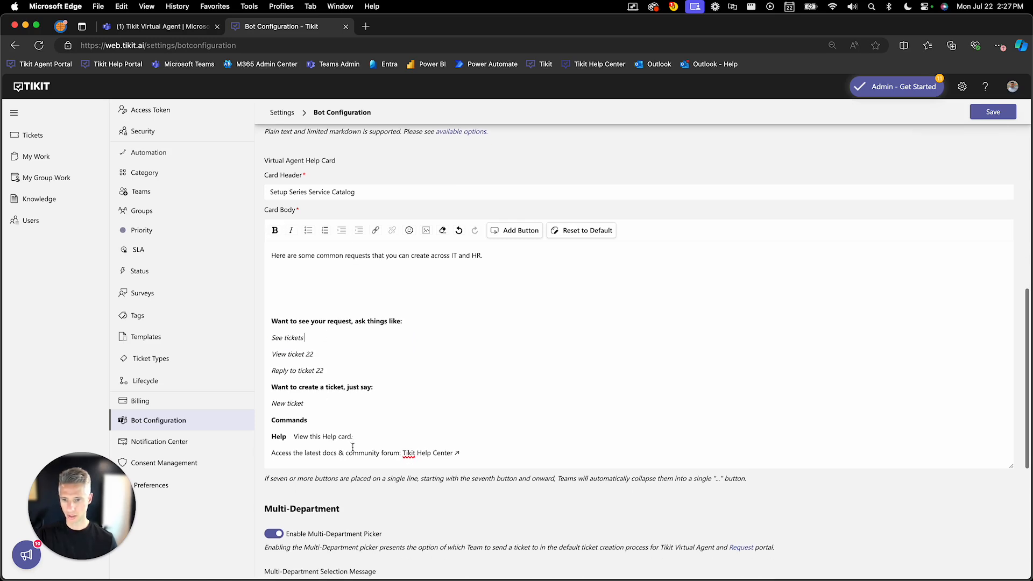
pyautogui.click(309, 289)
pyautogui.press('BackSpace')
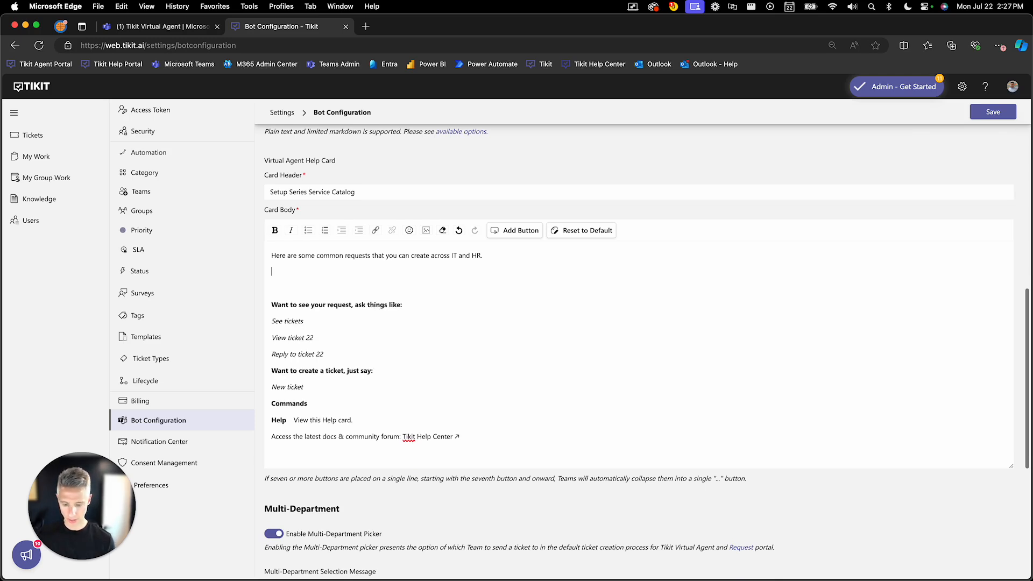
pyautogui.write('IT')
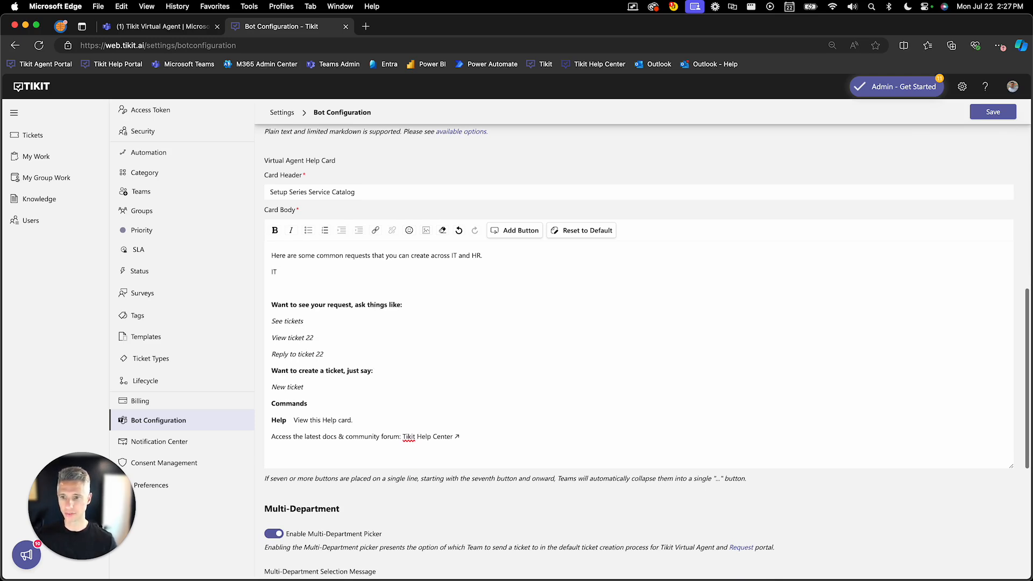
pyautogui.moveTo(290, 273); pyautogui.dragTo(266, 273)
pyautogui.click(275, 231)
pyautogui.click(300, 271)
pyautogui.press('Return')
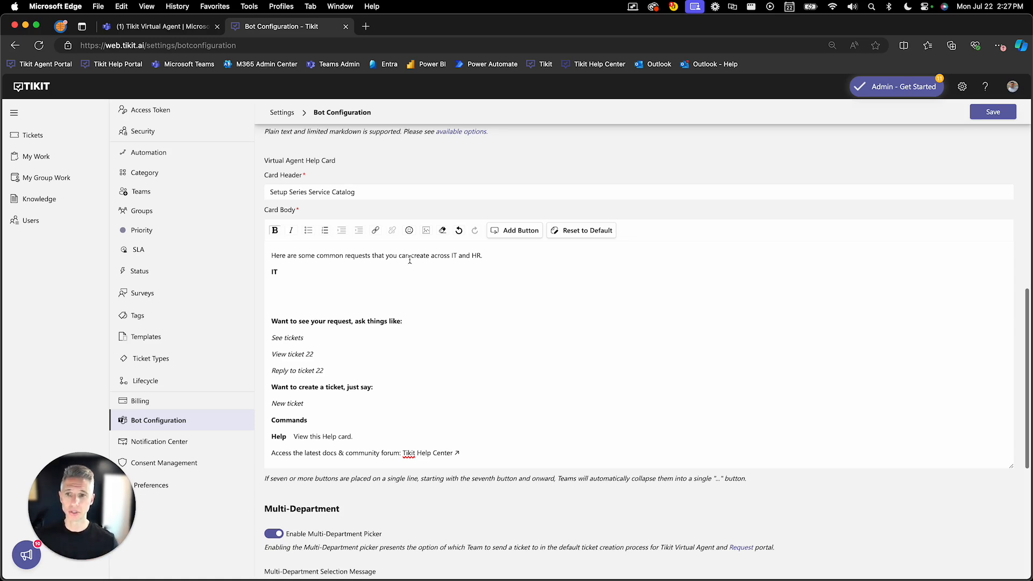
# Add a New Ticket button under the IT heading with display name "New IT Ticket" and team IT.
pyautogui.click(515, 230)
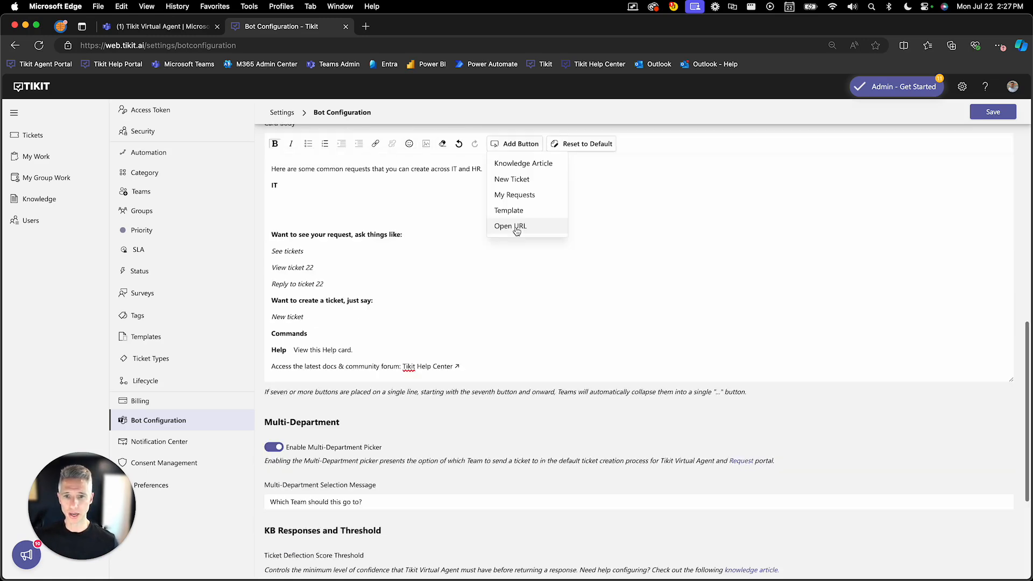
pyautogui.scroll(2, 516, 230)
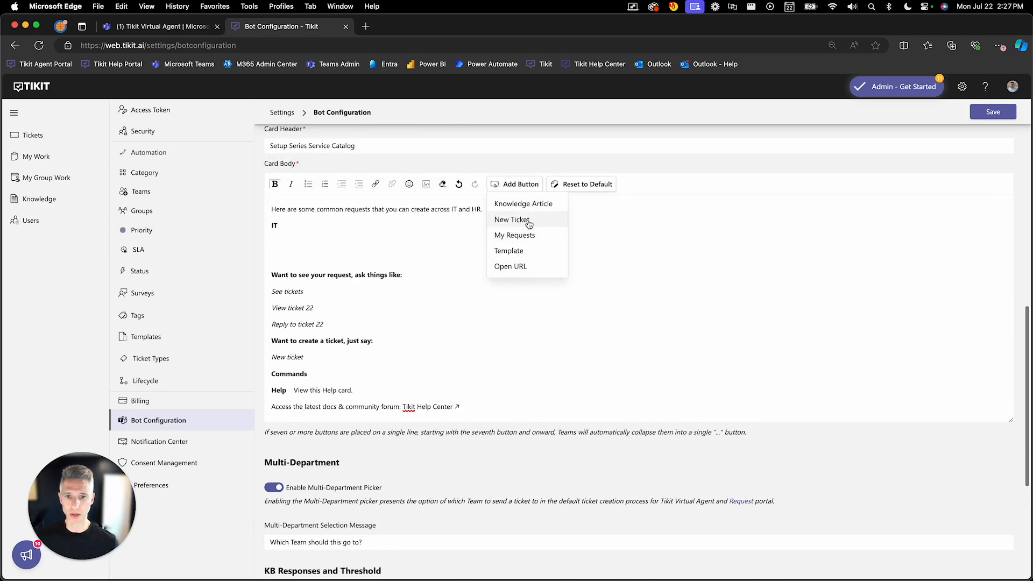
pyautogui.click(529, 224)
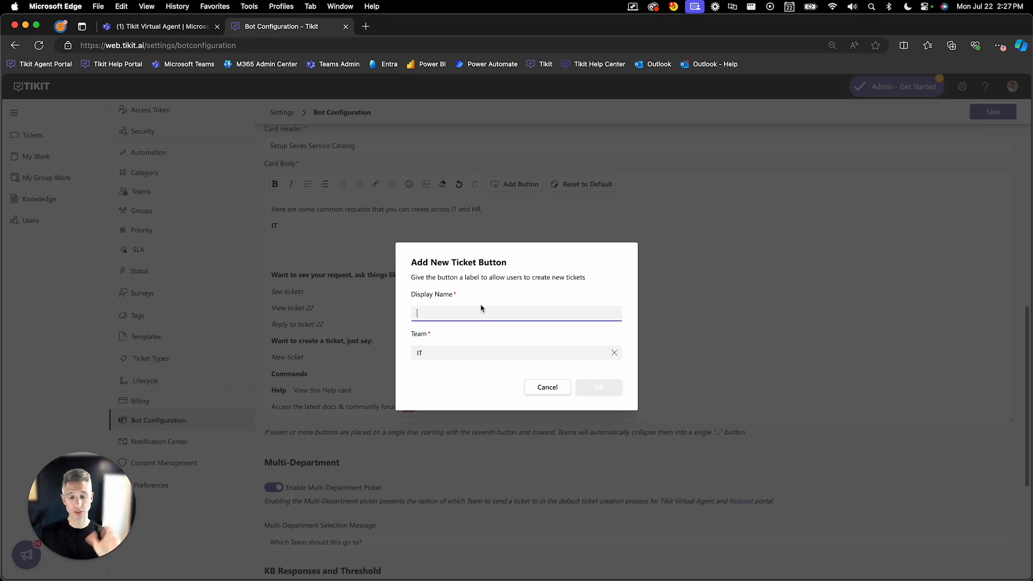
pyautogui.write('New IT Ticket')
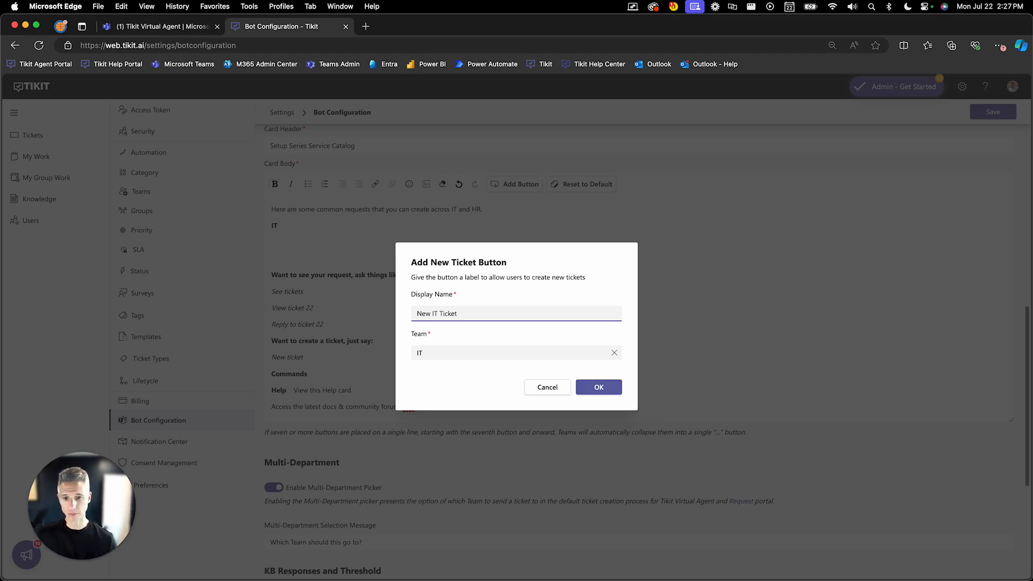
pyautogui.click(614, 352)
pyautogui.click(616, 355)
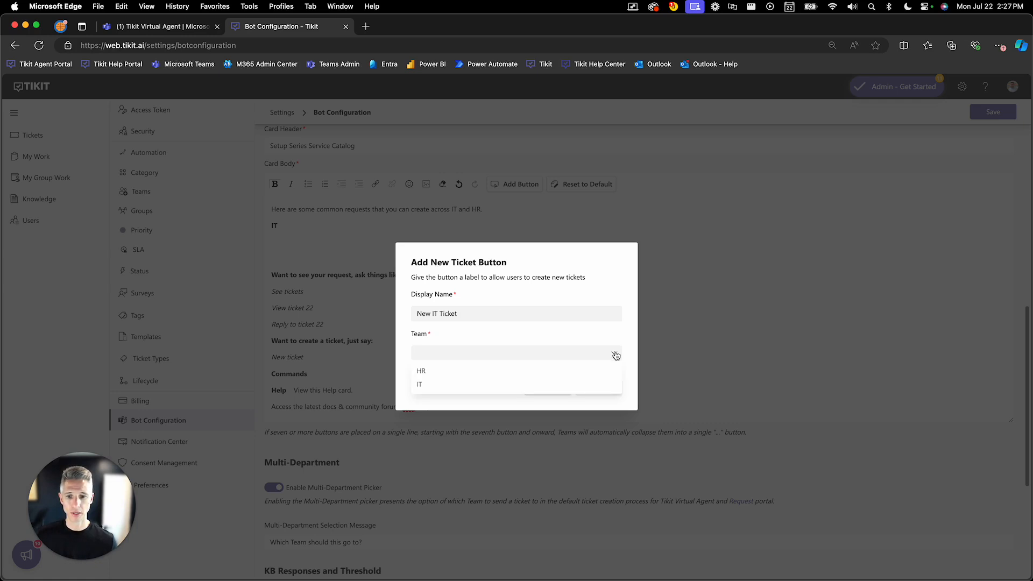
pyautogui.click(458, 385)
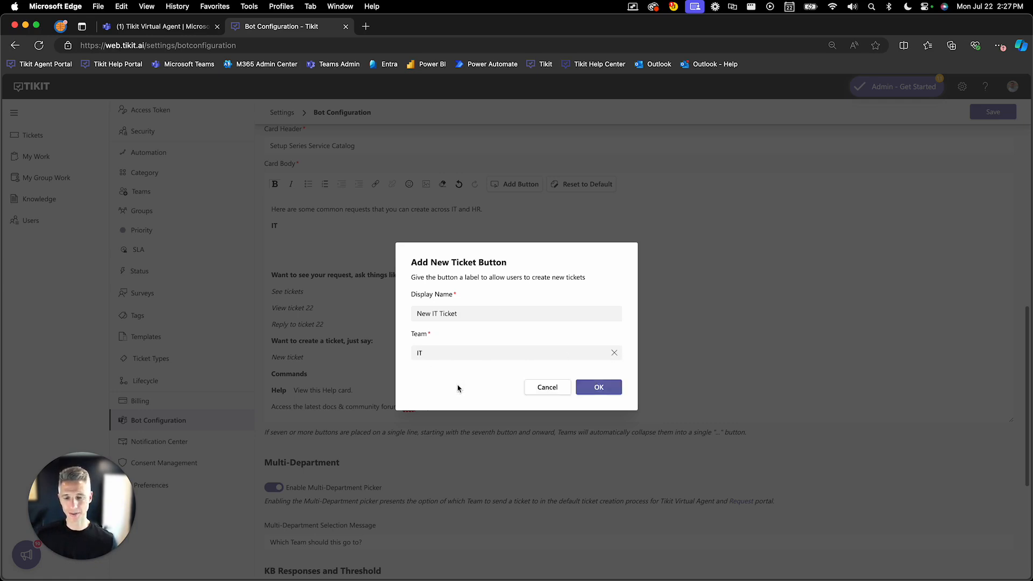
pyautogui.click(615, 392)
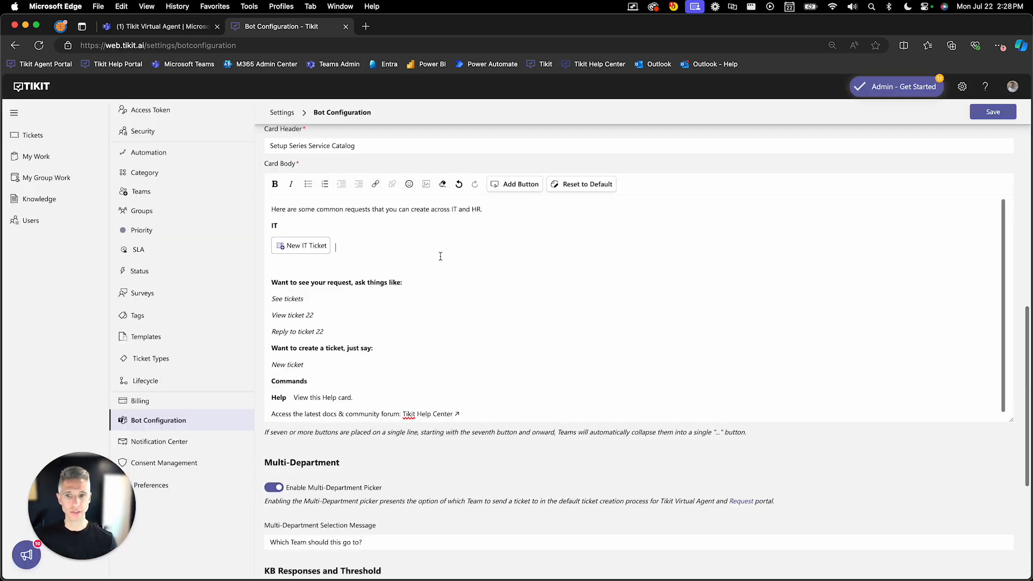
# Add a Knowledge Article button beside New IT Ticket with display name "Wi-Fi Info" and the article "what is the wifi password".
pyautogui.scroll(1, 440, 257)
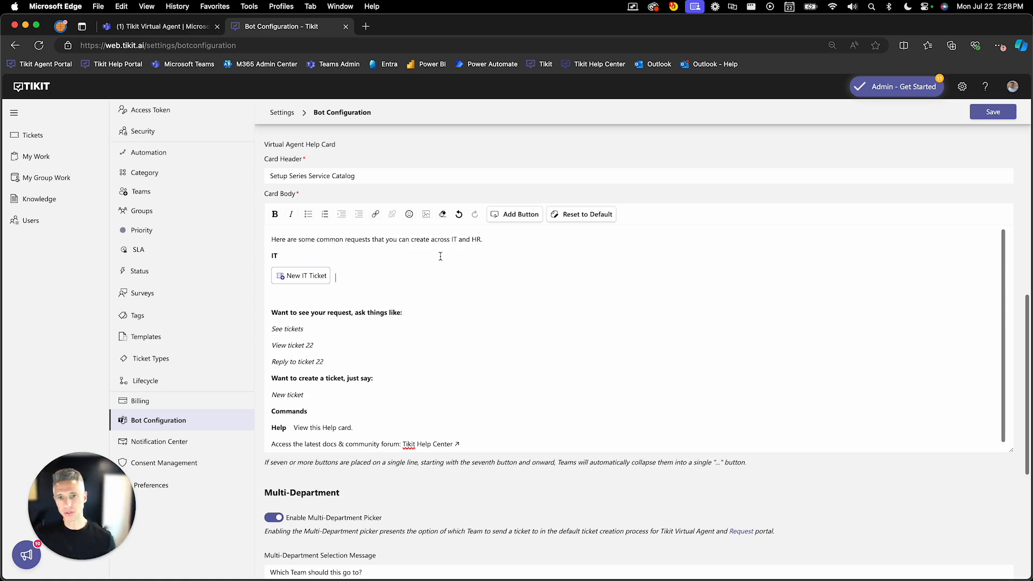
pyautogui.click(513, 217)
pyautogui.scroll(1, 513, 216)
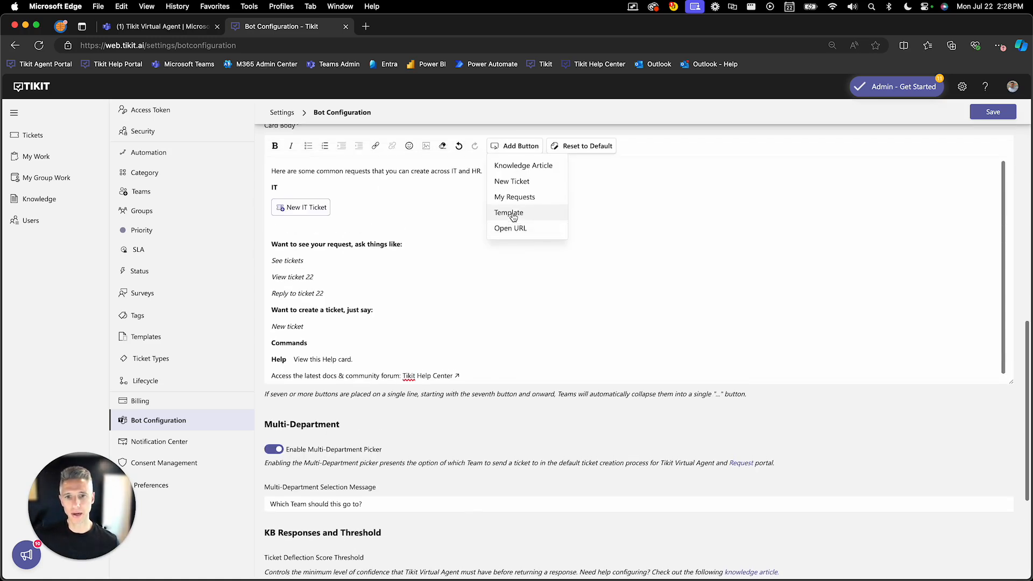
pyautogui.click(545, 170)
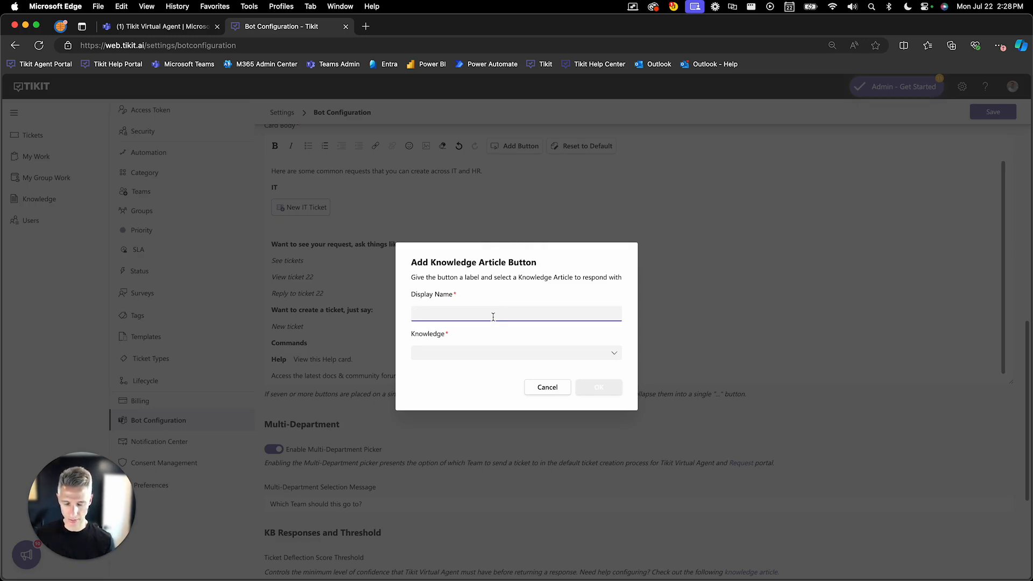
pyautogui.write('Wi-Fi')
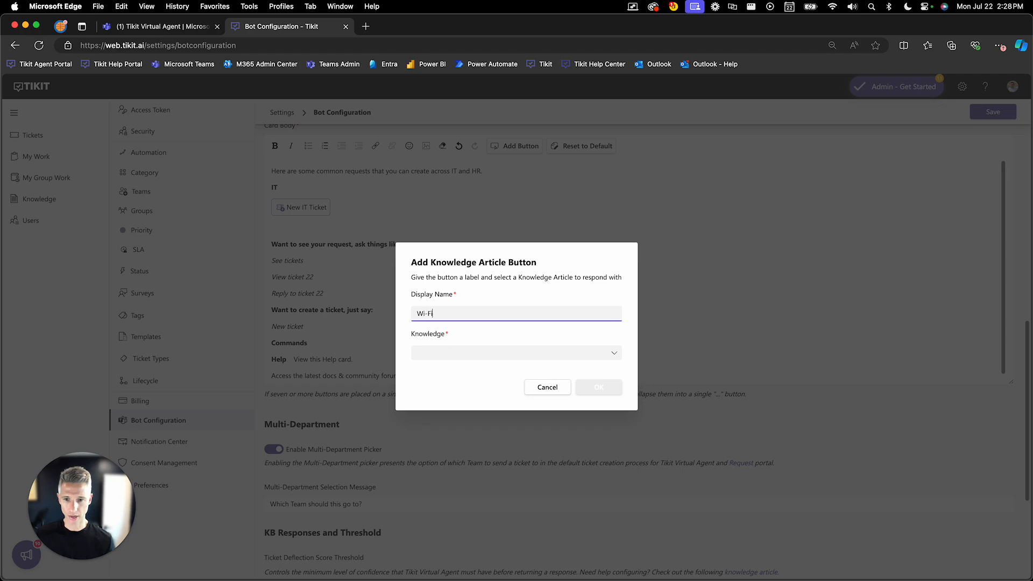
pyautogui.write(' Info')
pyautogui.click(619, 352)
pyautogui.click(617, 354)
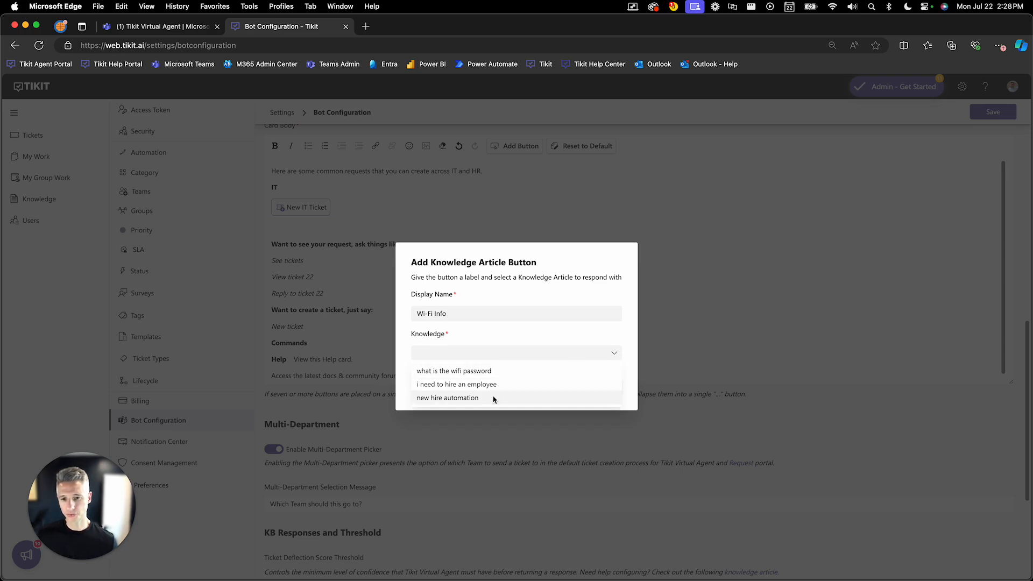
pyautogui.click(500, 370)
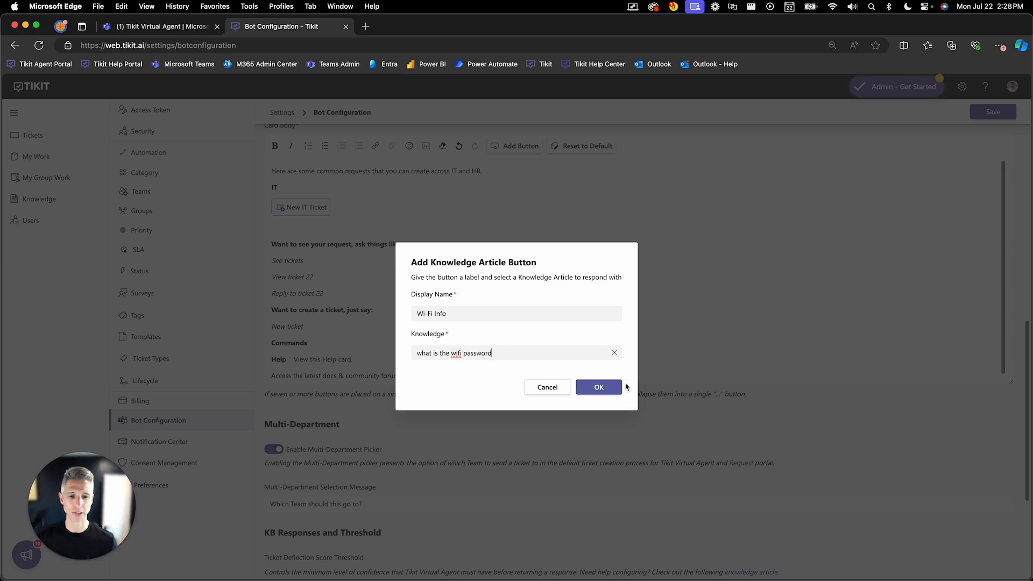
pyautogui.click(607, 388)
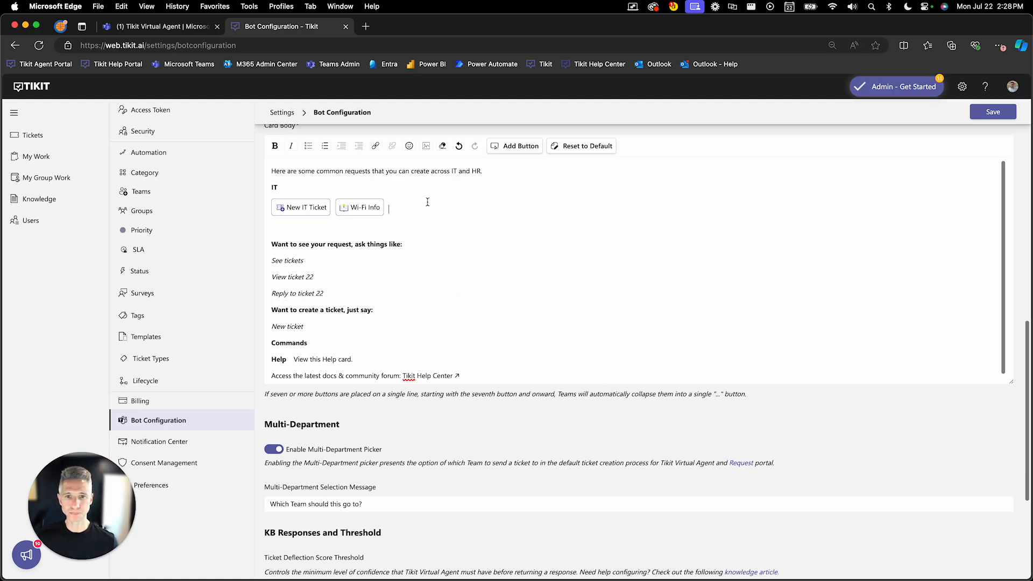
# Add a bold "HR" heading below the IT buttons in the card body, with a new line beneath it.
pyautogui.click(510, 146)
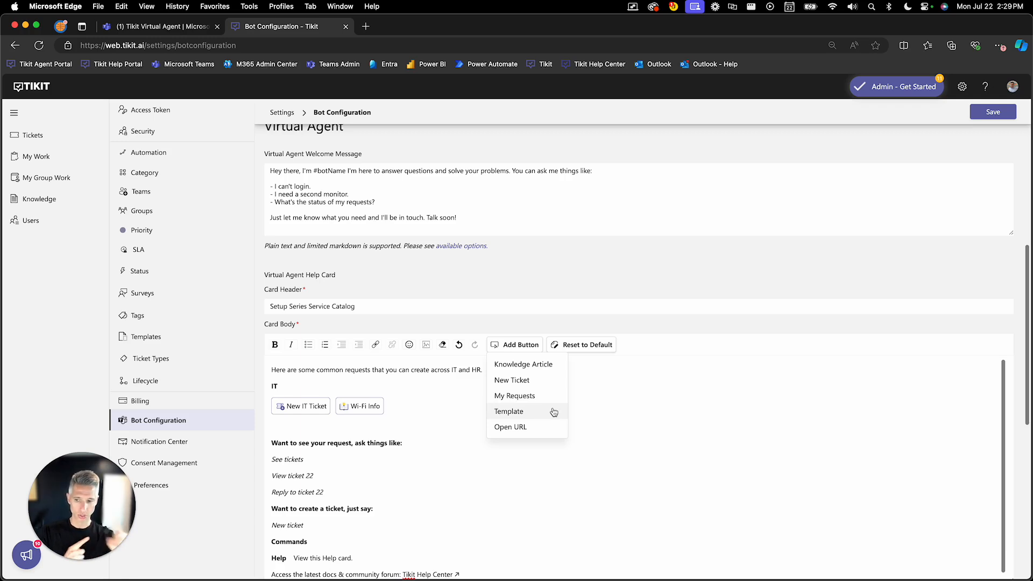
pyautogui.click(413, 407)
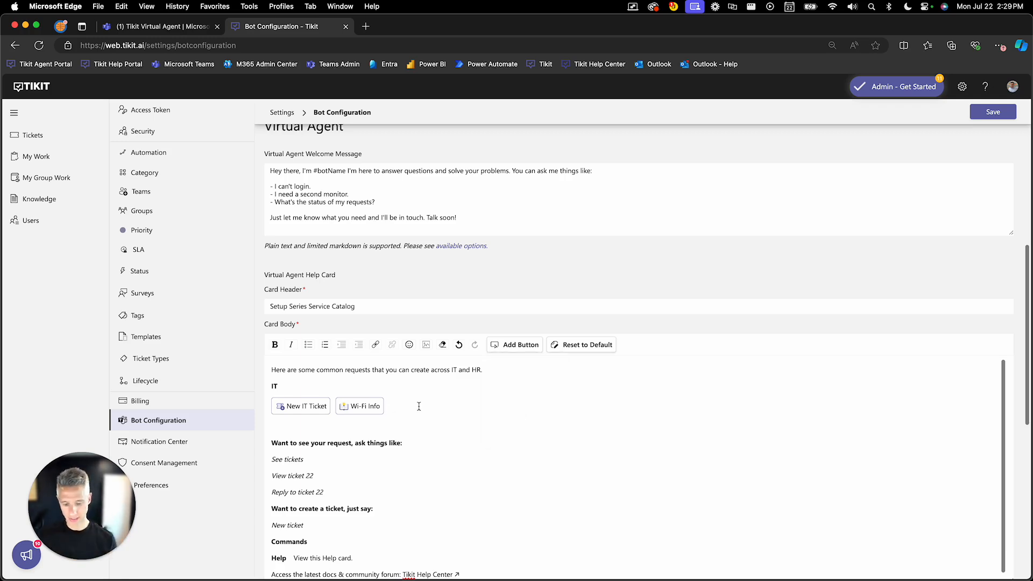
pyautogui.press('Return')
pyautogui.write('HR')
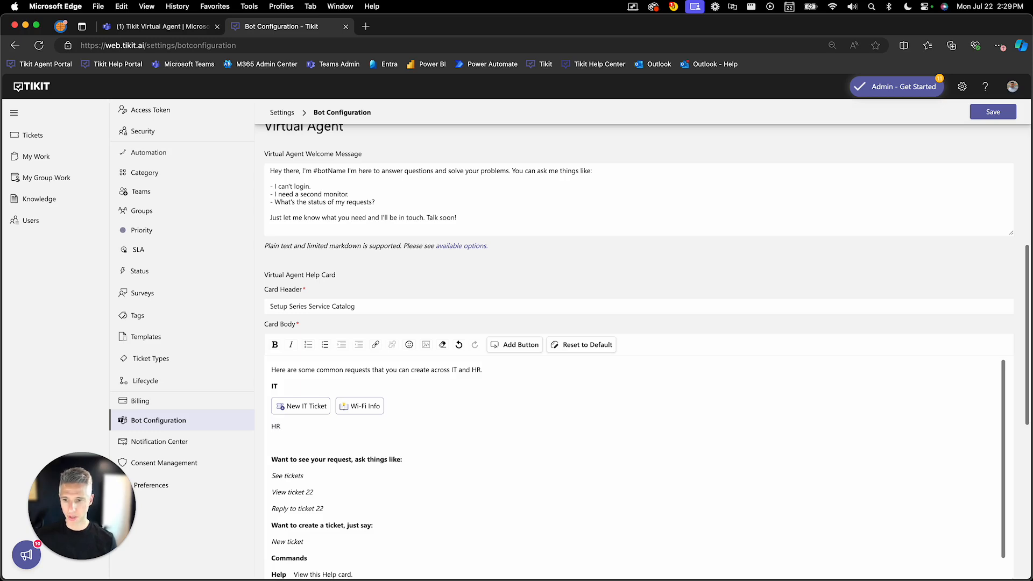
pyautogui.moveTo(300, 427); pyautogui.dragTo(266, 431)
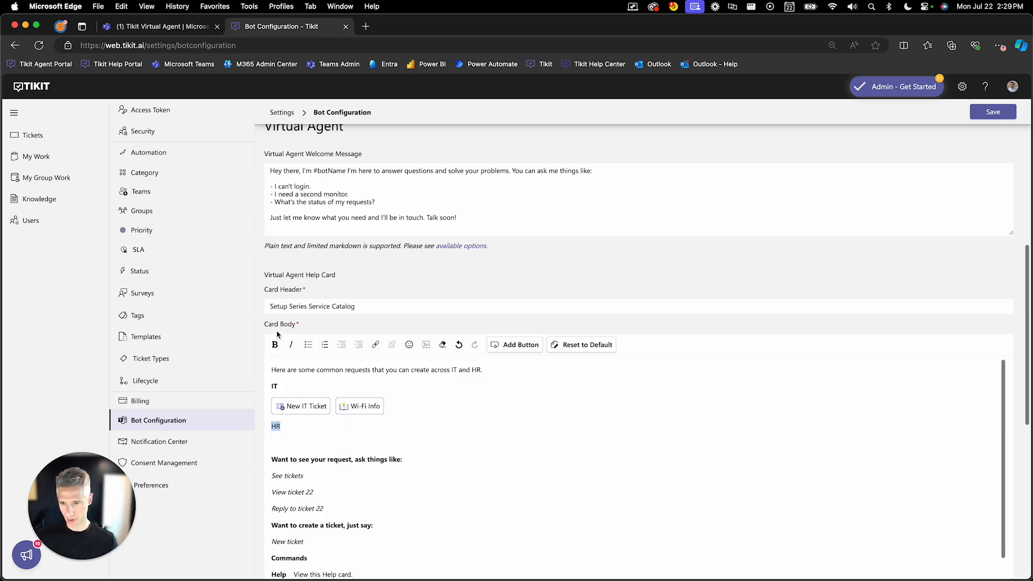
pyautogui.click(275, 344)
pyautogui.click(307, 429)
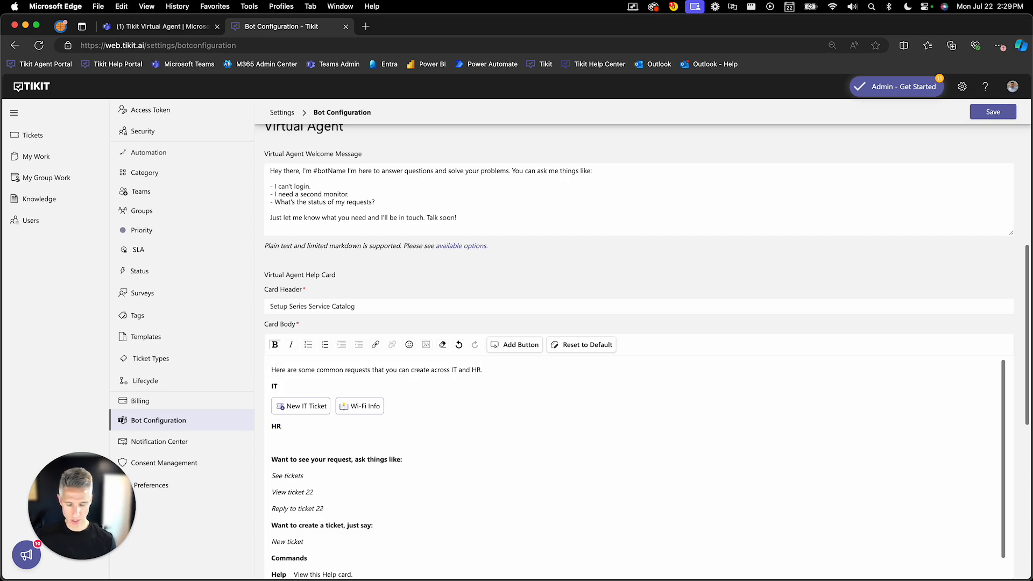
pyautogui.press('Return')
# Add a New Ticket button under the HR heading with display name "New HR Ticket" and team HR.
pyautogui.click(504, 346)
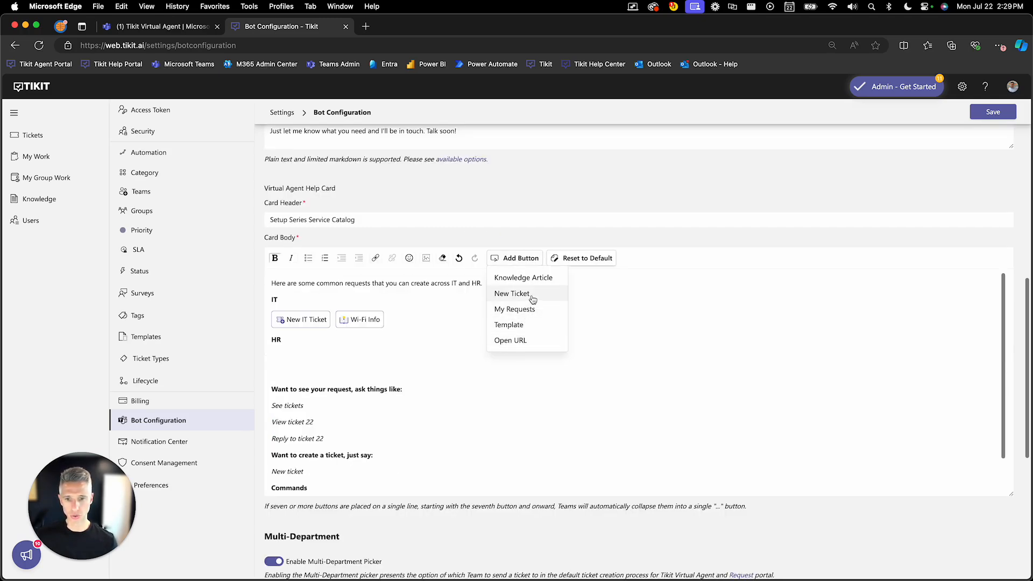
pyautogui.click(529, 297)
pyautogui.write('New HR ')
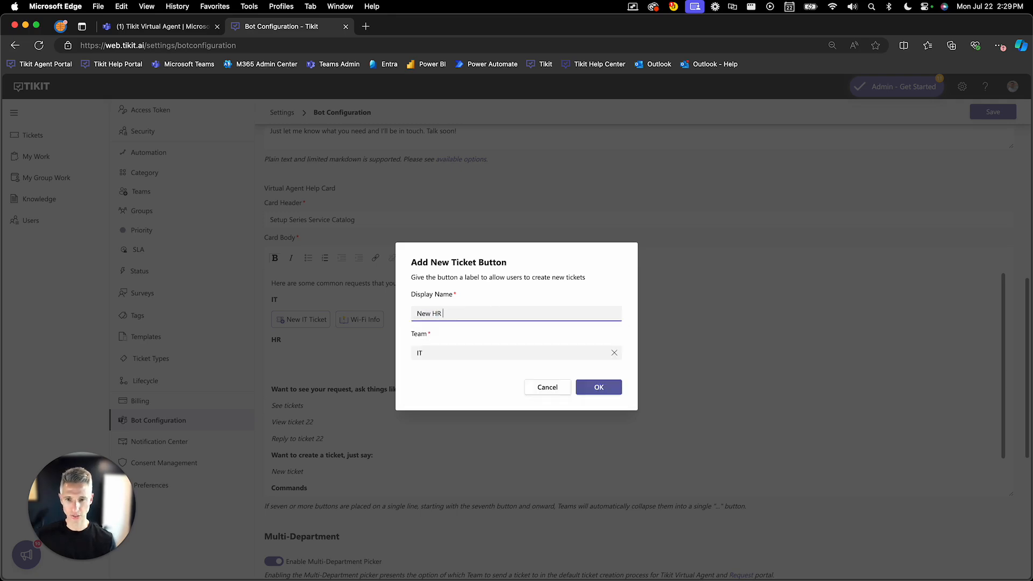
pyautogui.write('Ticket')
pyautogui.click(614, 353)
pyautogui.click(595, 351)
pyautogui.click(445, 371)
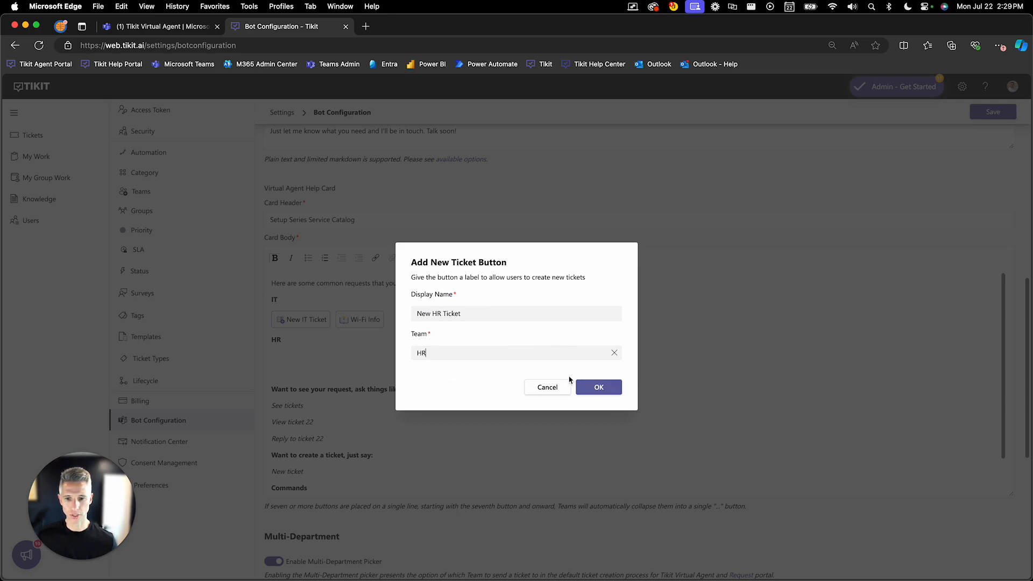
pyautogui.click(600, 385)
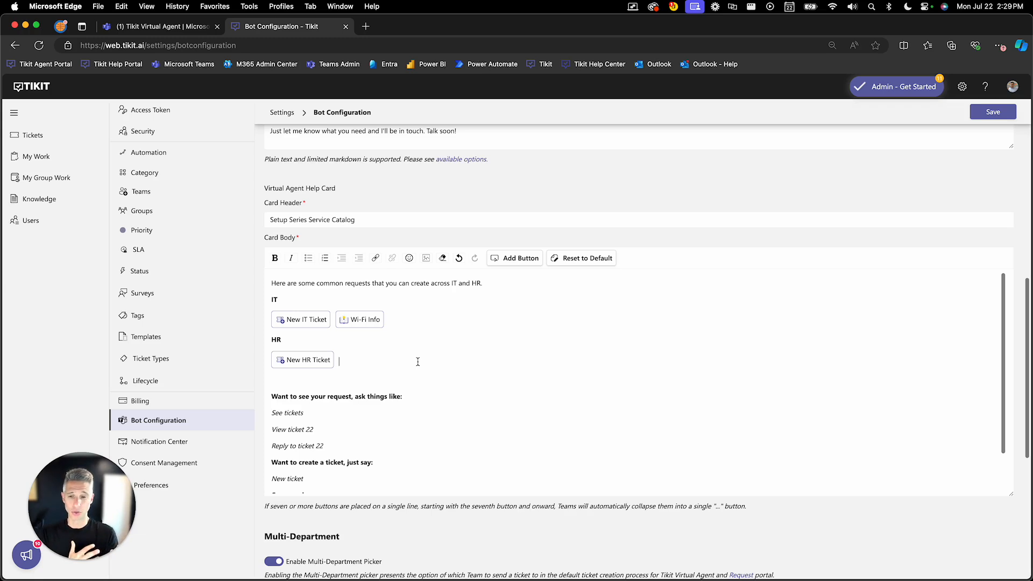
pyautogui.click(508, 259)
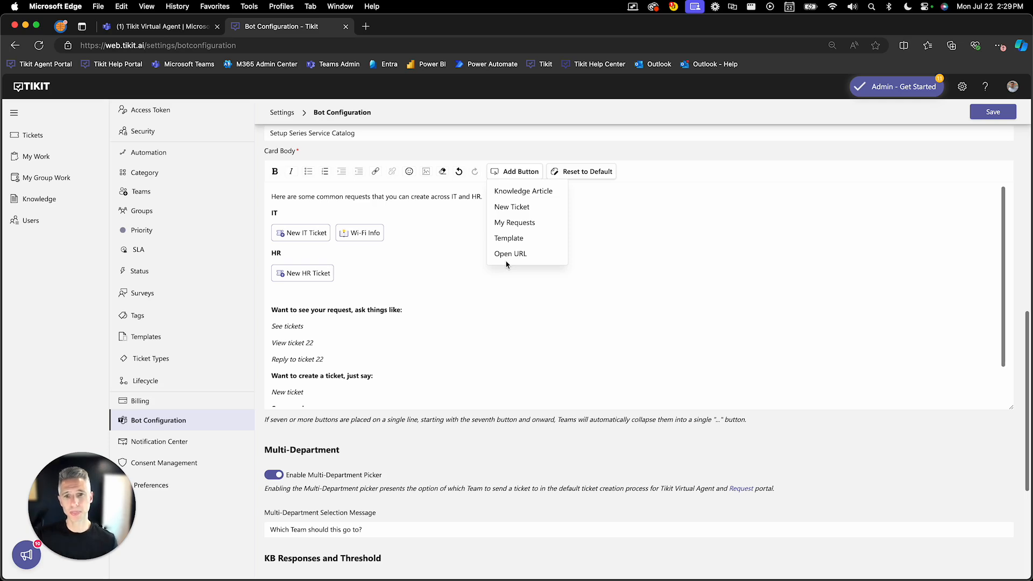
pyautogui.click(554, 192)
pyautogui.click(616, 352)
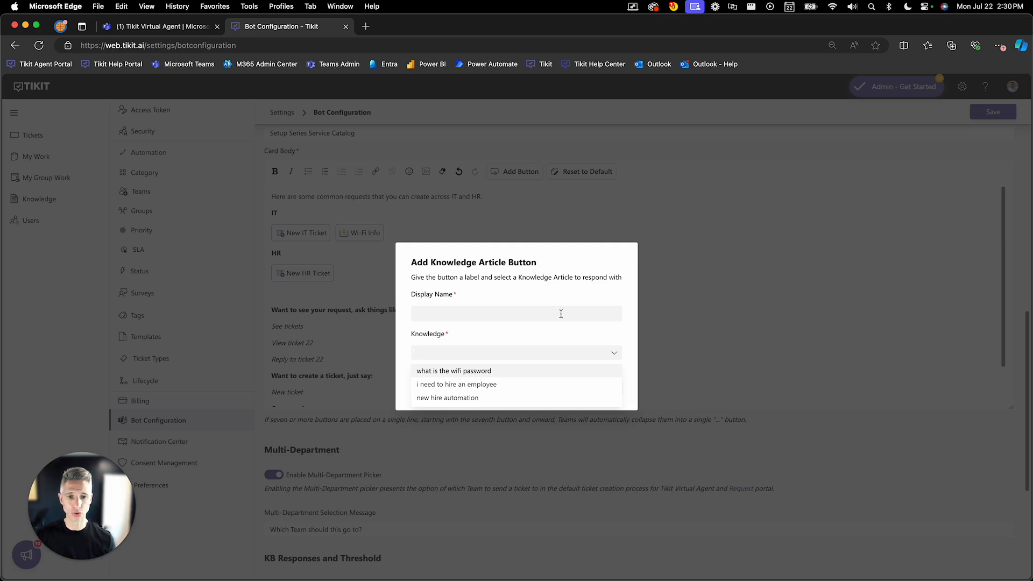
pyautogui.click(576, 376)
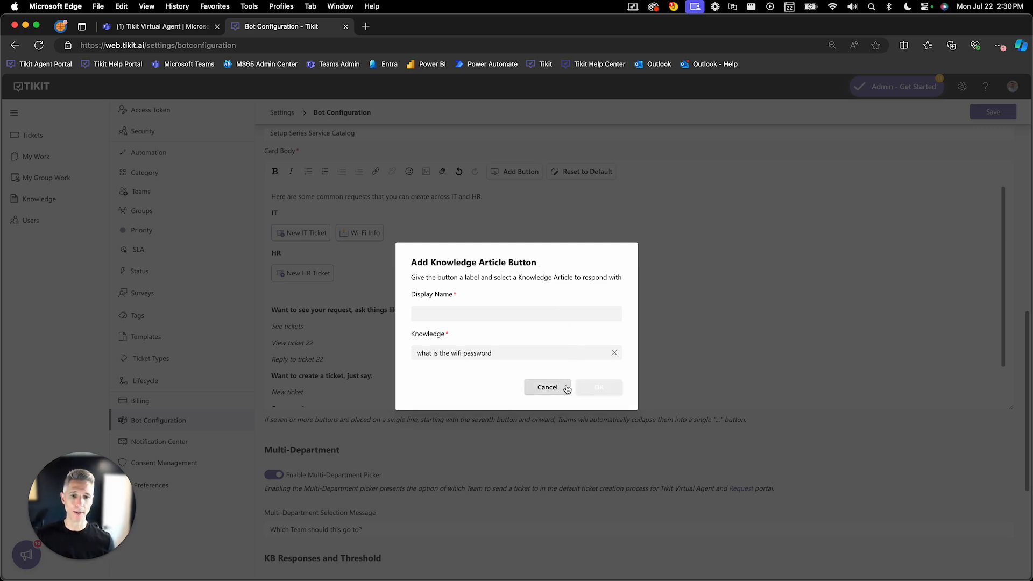
pyautogui.click(566, 387)
# Add a Template button beside New HR Ticket with display name "New Hire Request" and the New Hire template.
pyautogui.click(520, 173)
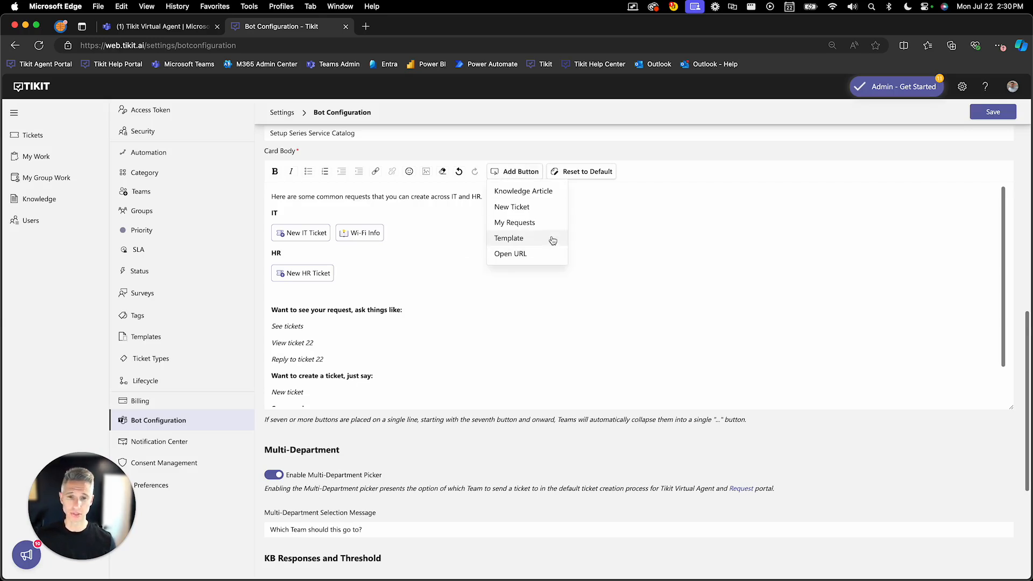
pyautogui.click(552, 239)
pyautogui.click(615, 354)
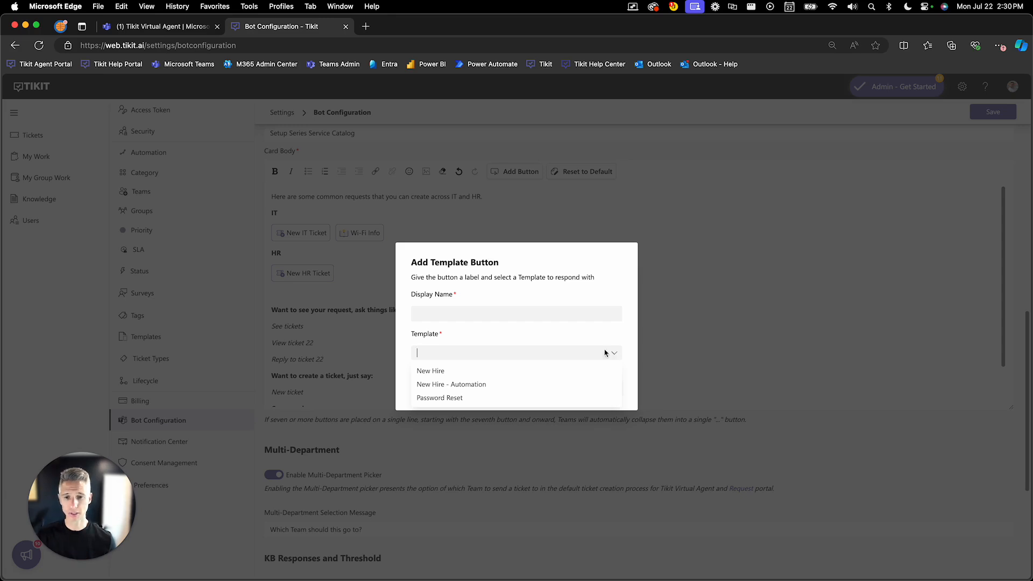
pyautogui.click(579, 371)
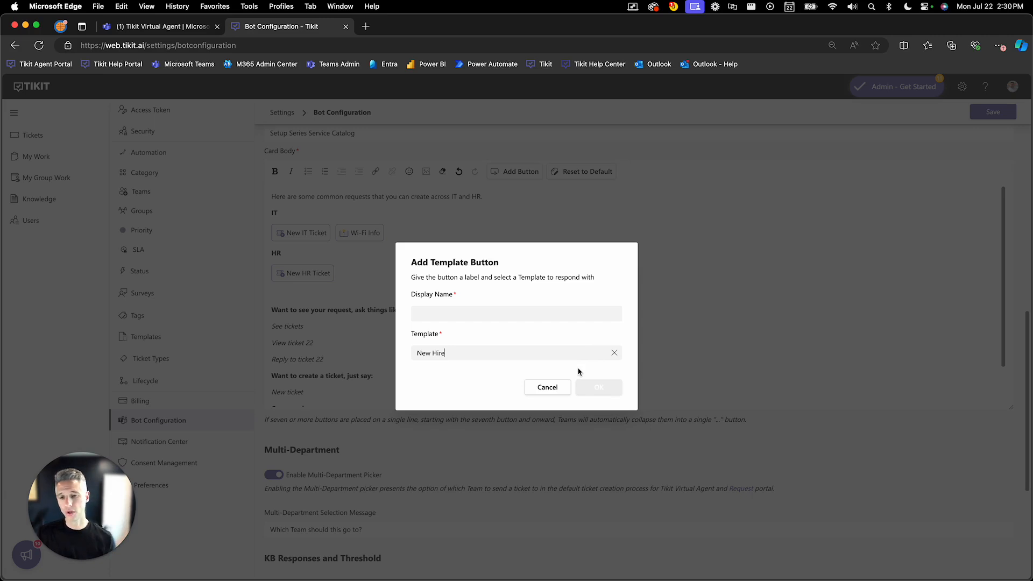
pyautogui.click(547, 318)
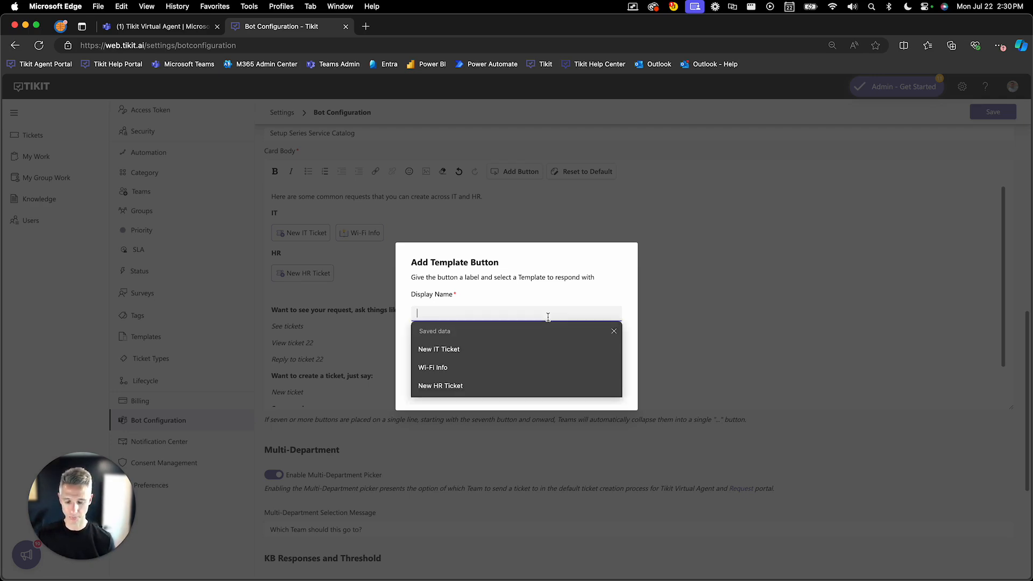
pyautogui.write('New HIre')
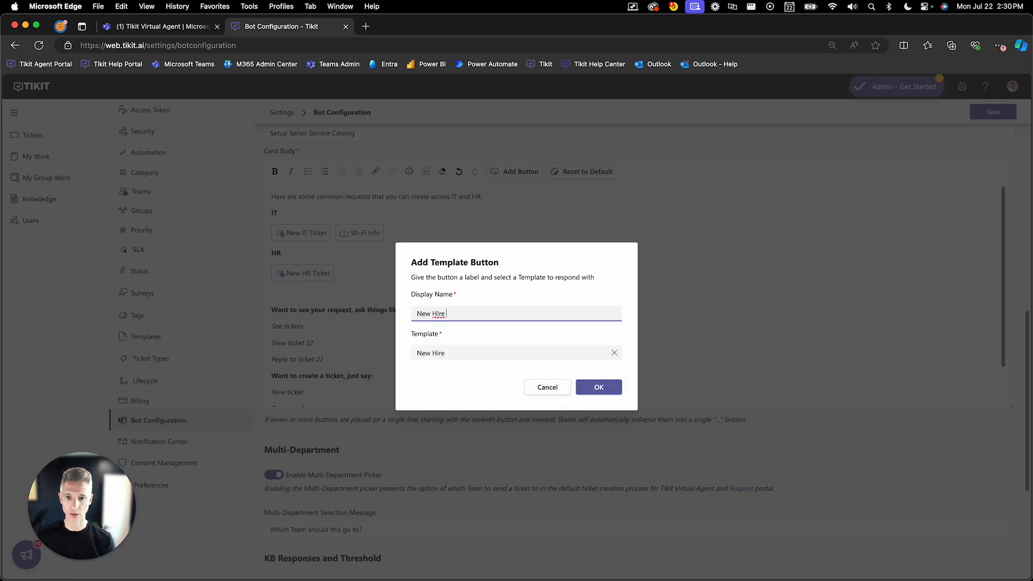
pyautogui.press('BackSpace')
pyautogui.press('BackSpace')
pyautogui.press('BackSpace')
pyautogui.write('ire ')
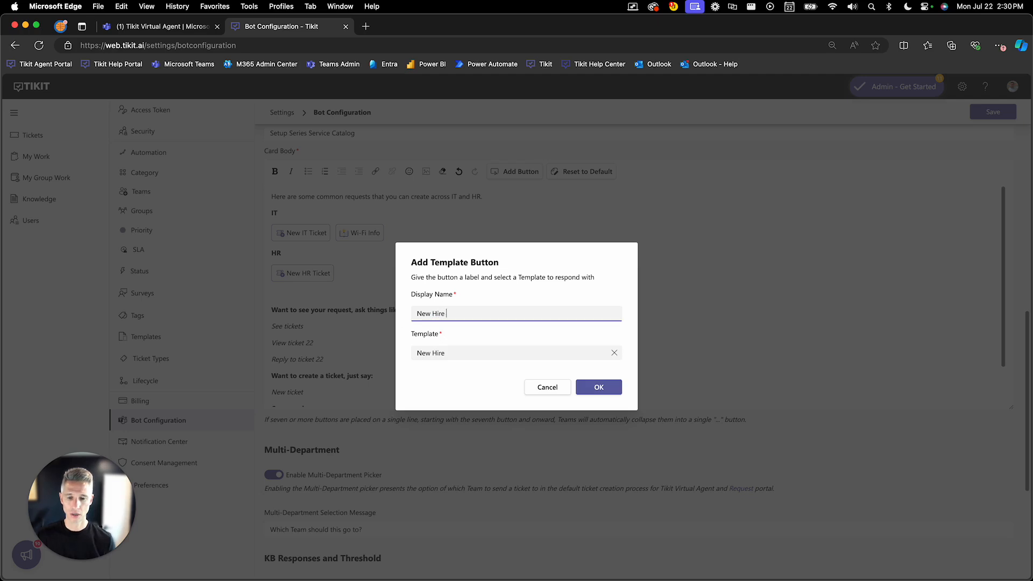
pyautogui.write('Request')
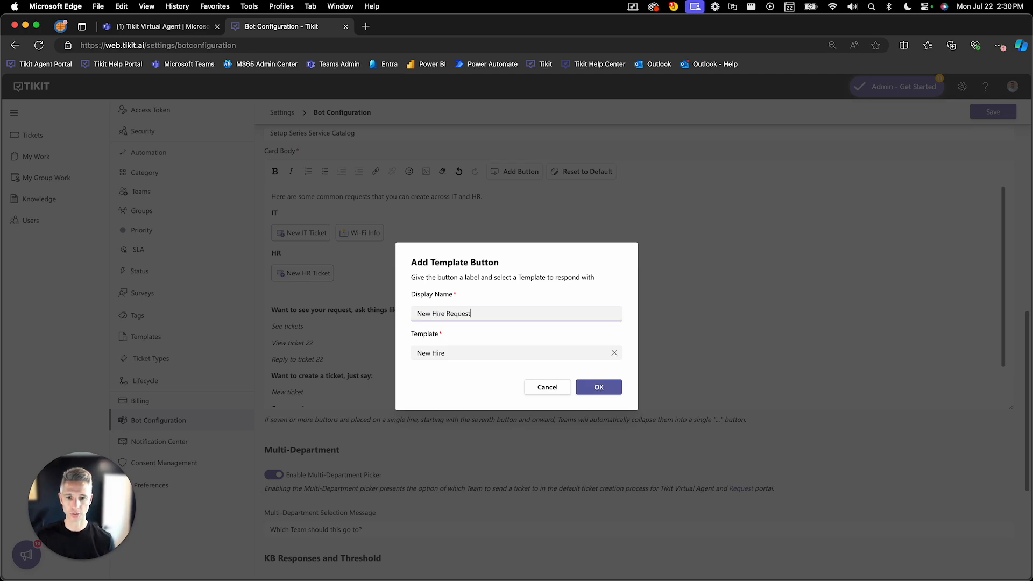
pyautogui.click(591, 387)
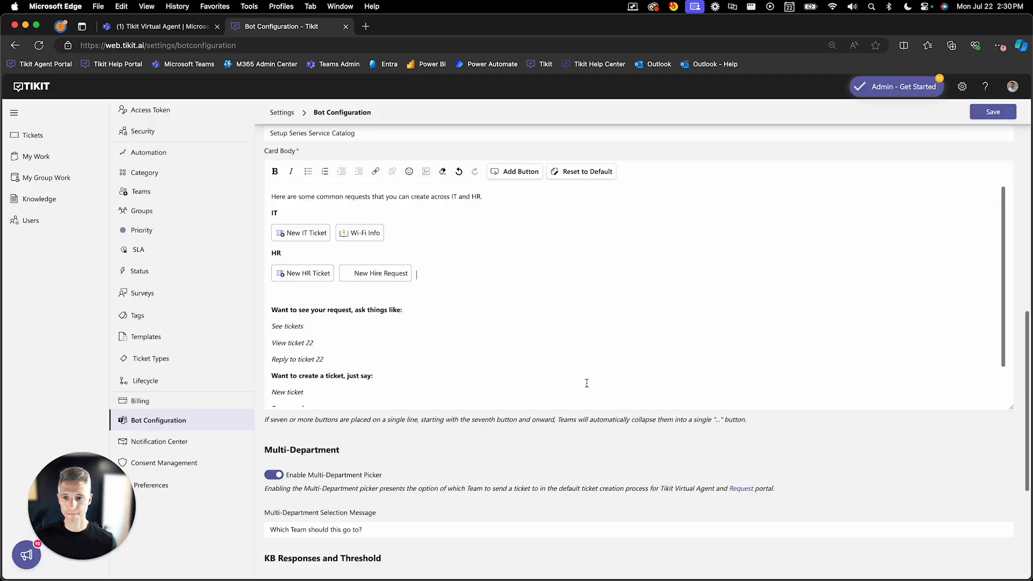
# Add a bold "Other Resources" heading on the blank line below the HR buttons, with a new line beneath it.
pyautogui.click(401, 293)
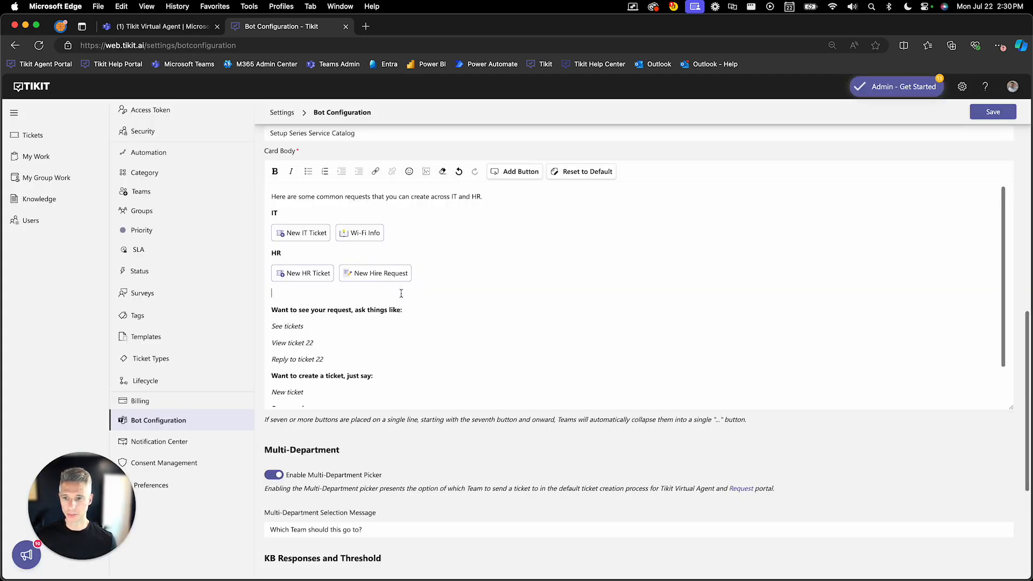
pyautogui.write('Other Resources')
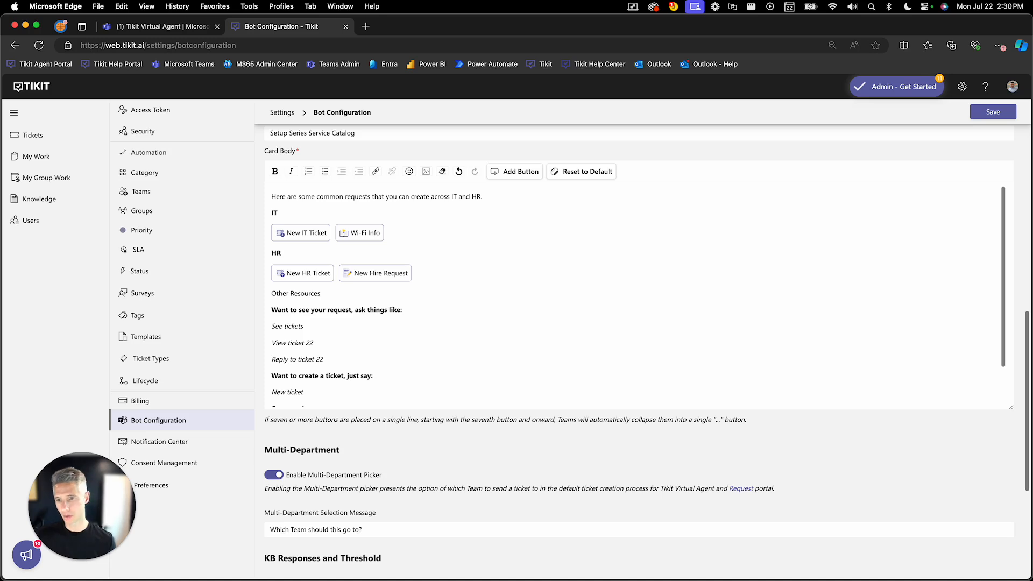
pyautogui.press('super+shift+Left')
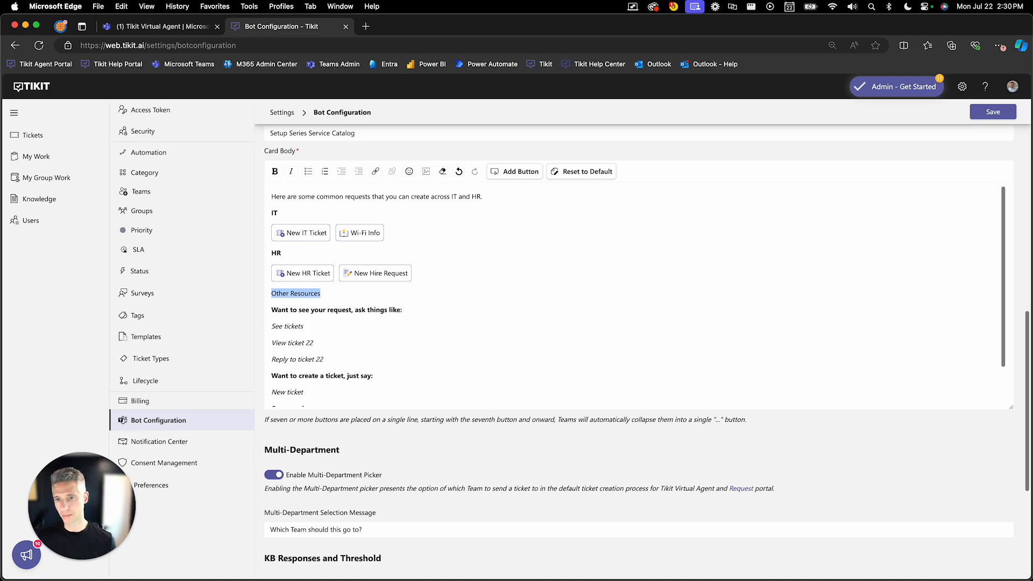
pyautogui.click(274, 172)
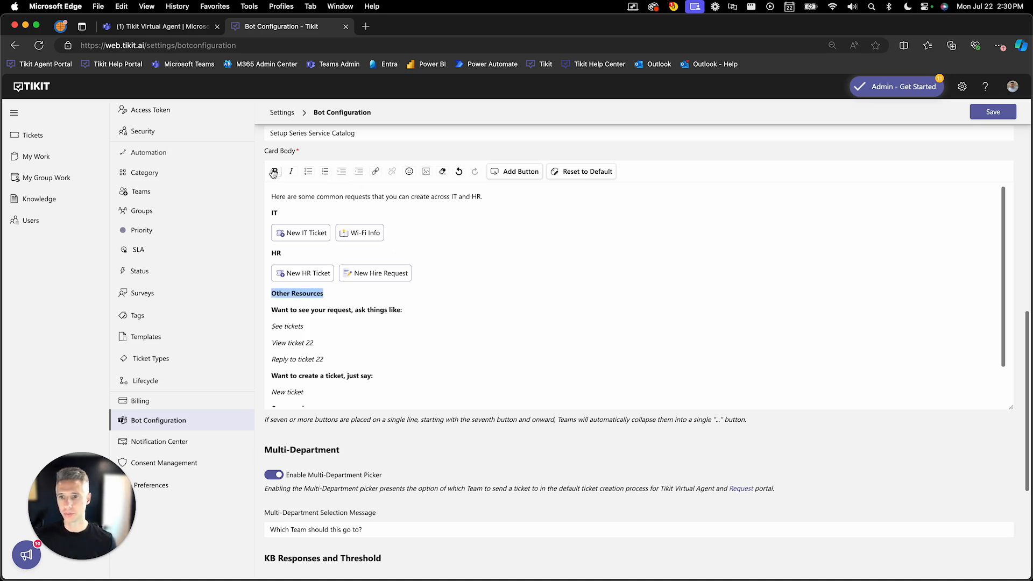
pyautogui.click(341, 294)
pyautogui.press('Return')
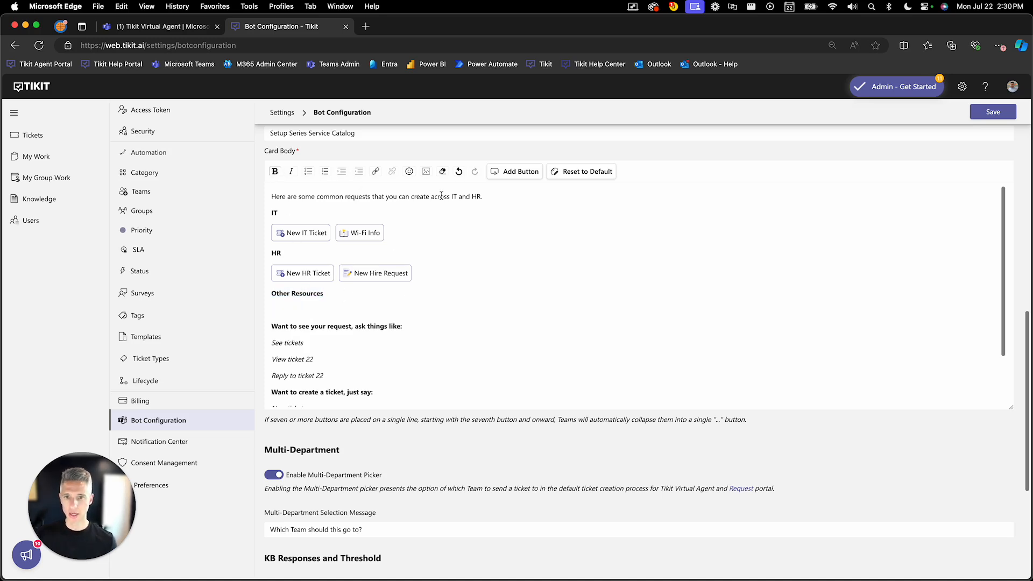
# Add a My Requests button under the Other Resources heading with display name "Status of Your Tickets".
pyautogui.click(497, 171)
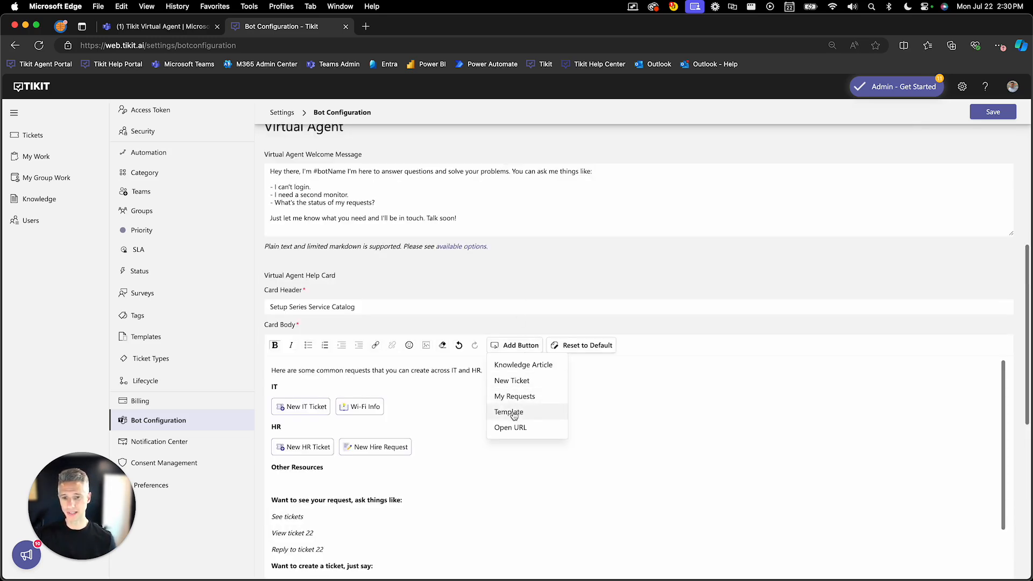
pyautogui.scroll(-5, 385, 347)
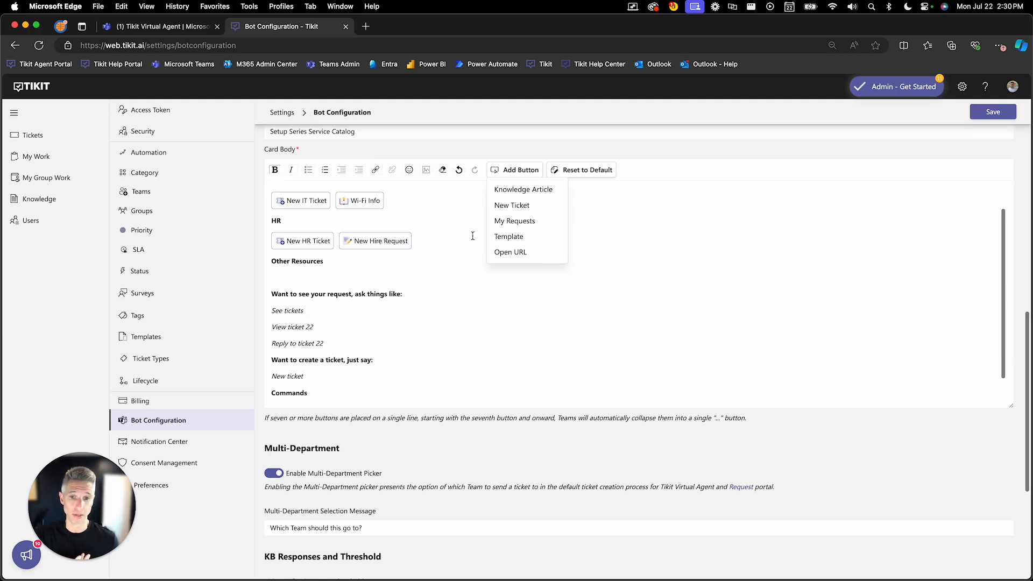
pyautogui.click(536, 222)
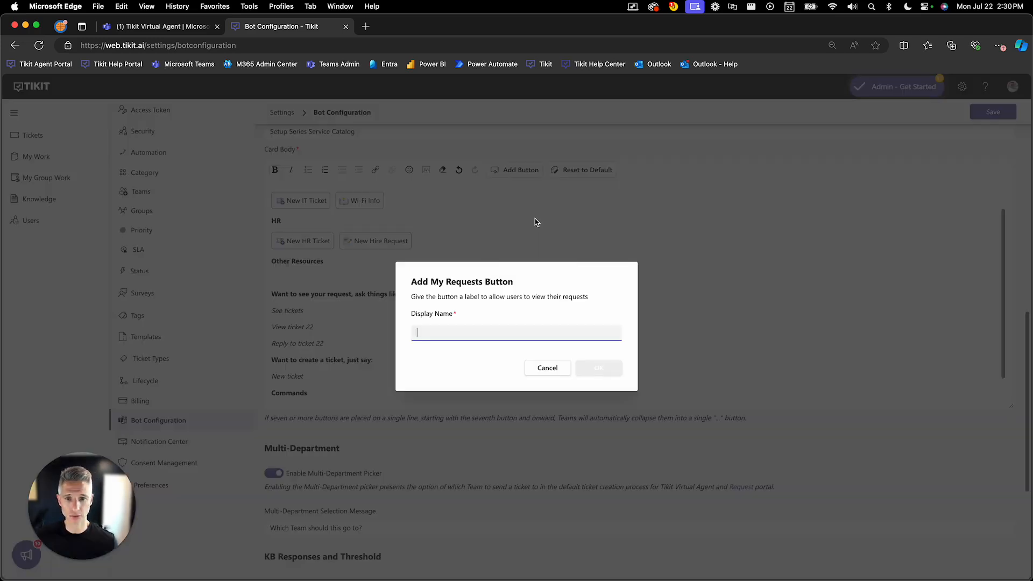
pyautogui.click(479, 330)
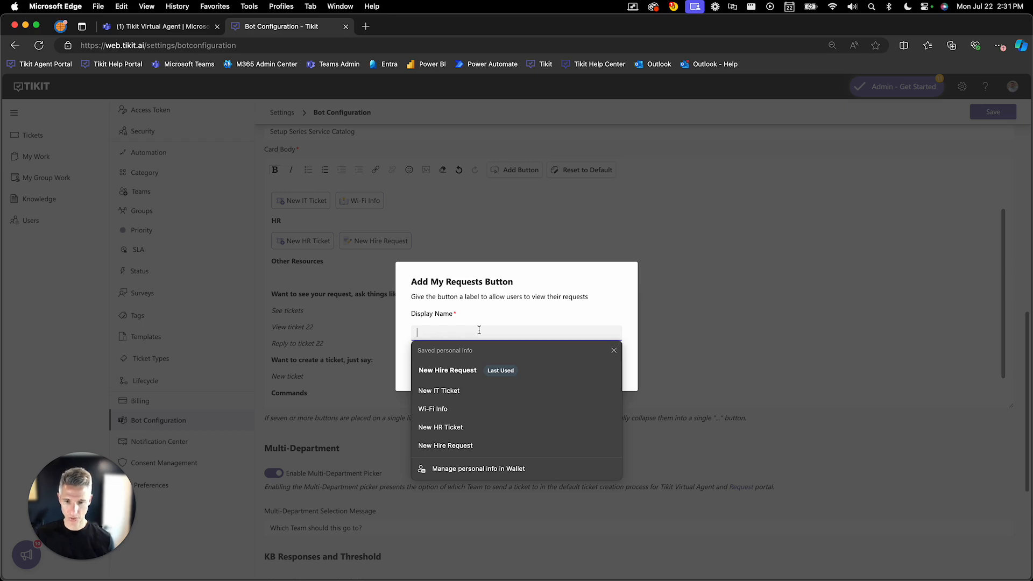
pyautogui.write('Status of Your Tickets')
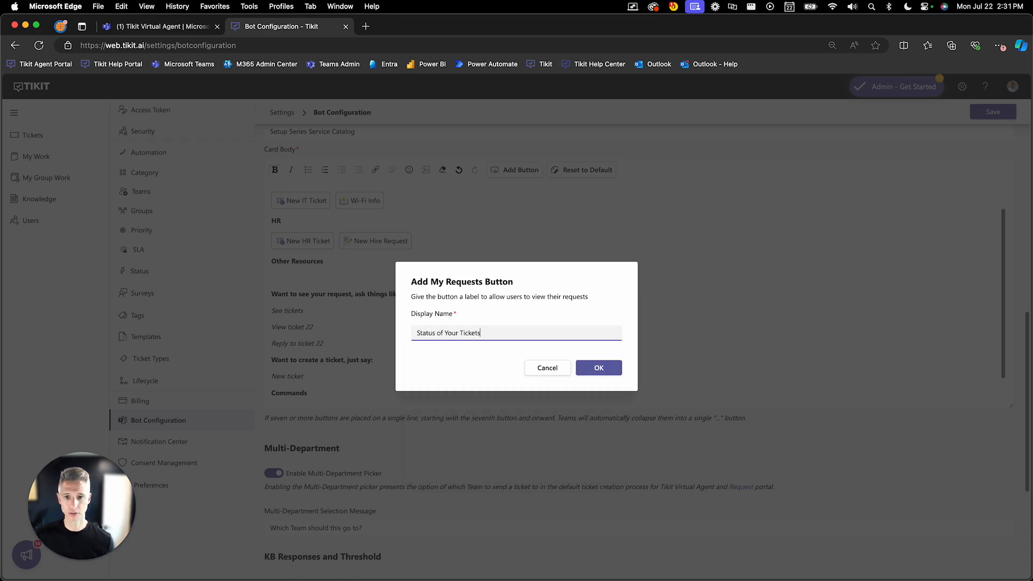
pyautogui.click(599, 367)
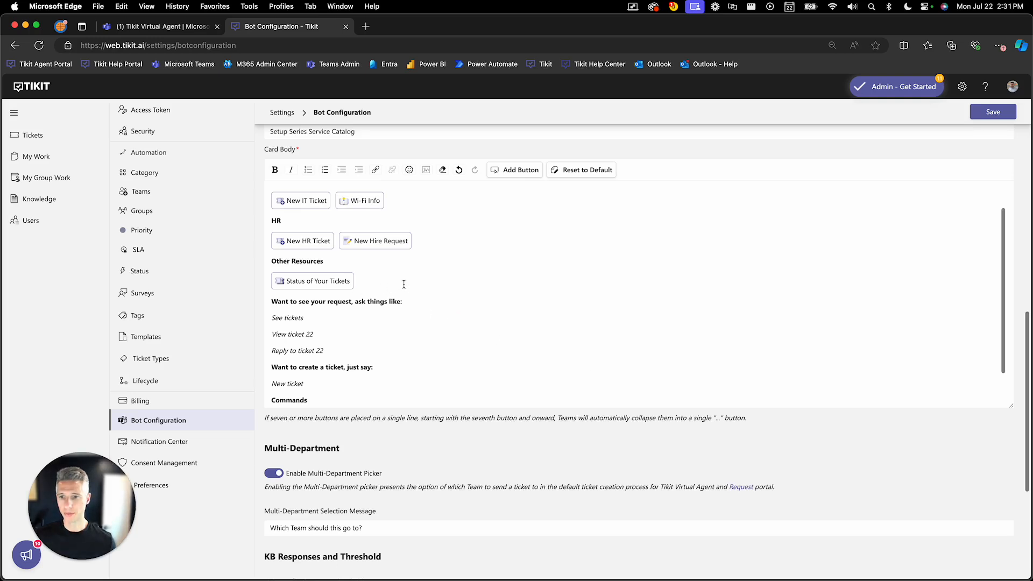
pyautogui.click(532, 176)
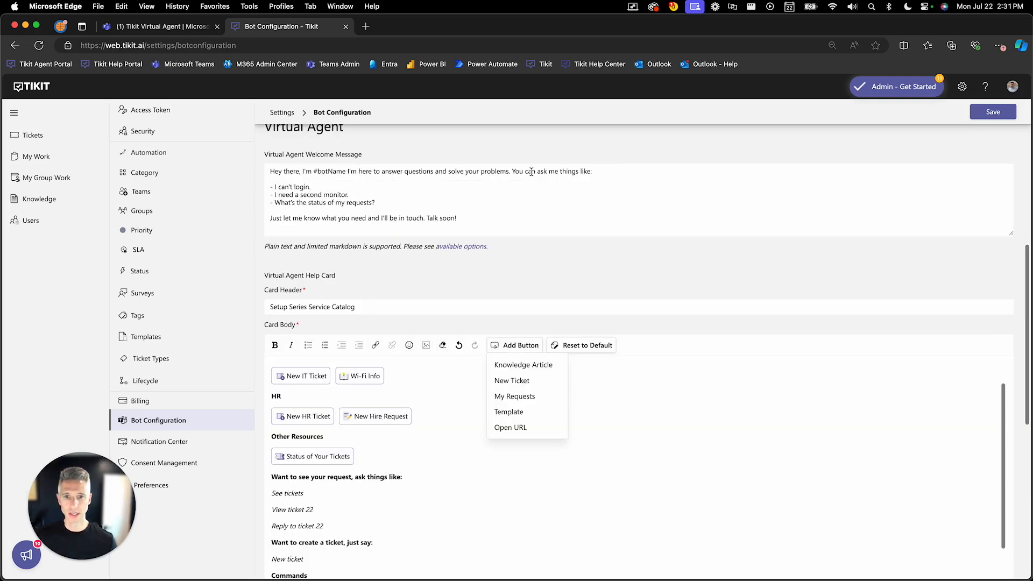
pyautogui.click(544, 427)
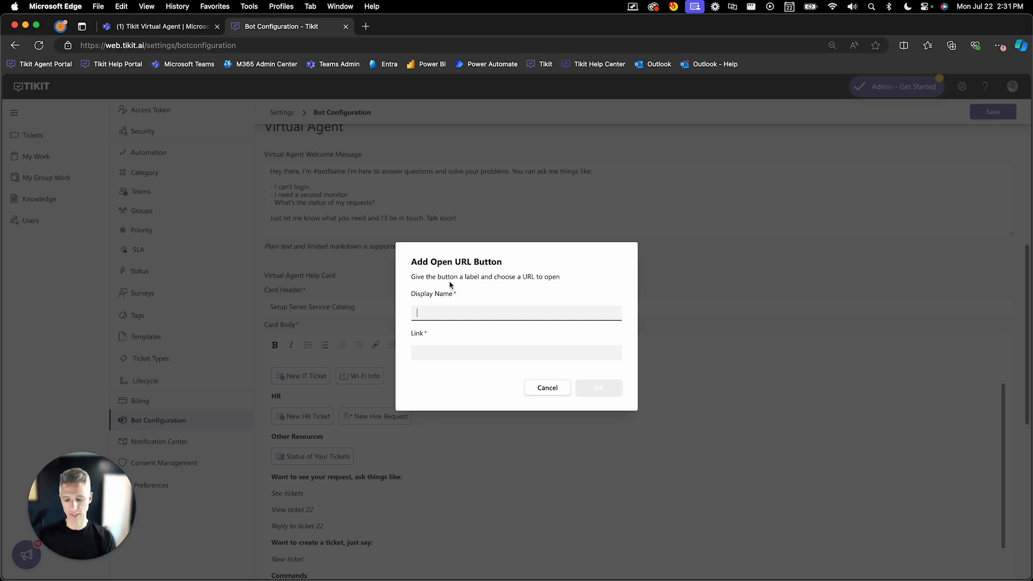
pyautogui.write('Request')
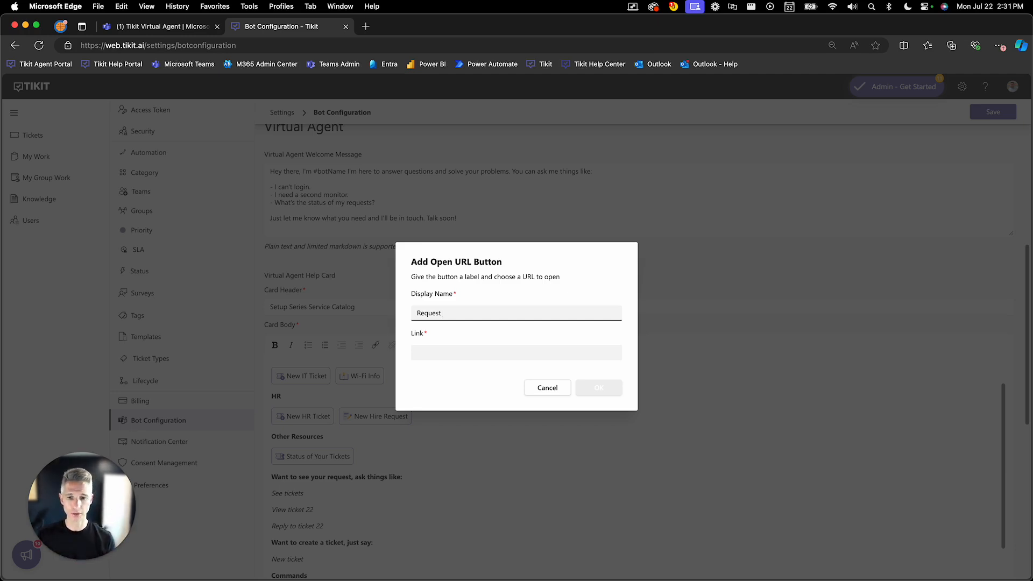
pyautogui.write('Pro')
pyautogui.write('ortal')
pyautogui.click(517, 352)
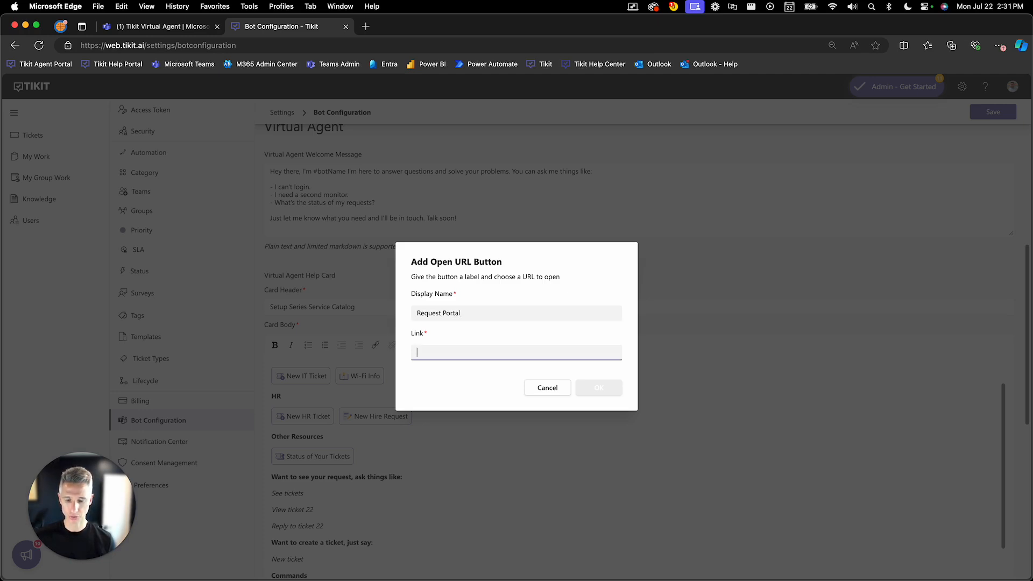
pyautogui.write('https://web.tikit.ai/requets')
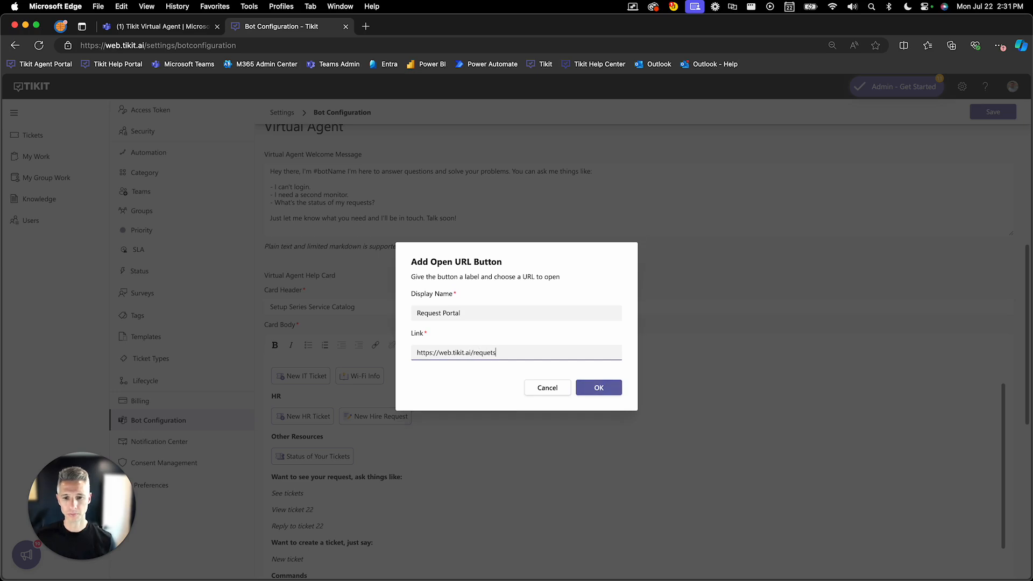
pyautogui.press('BackSpace')
pyautogui.write('sts')
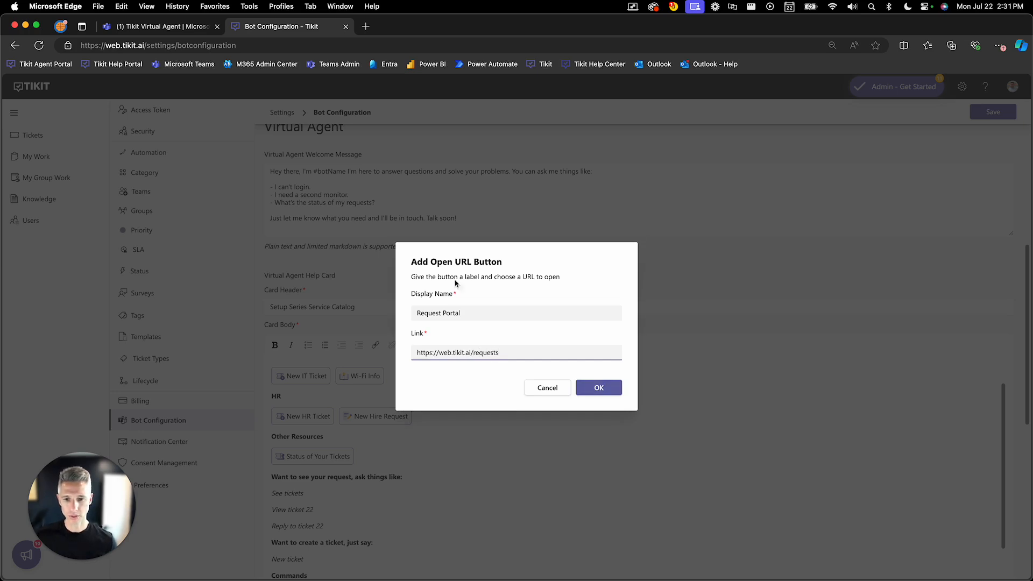
pyautogui.click(617, 382)
# Review the finished help card body and save the bot configuration.
pyautogui.scroll(3, 589, 460)
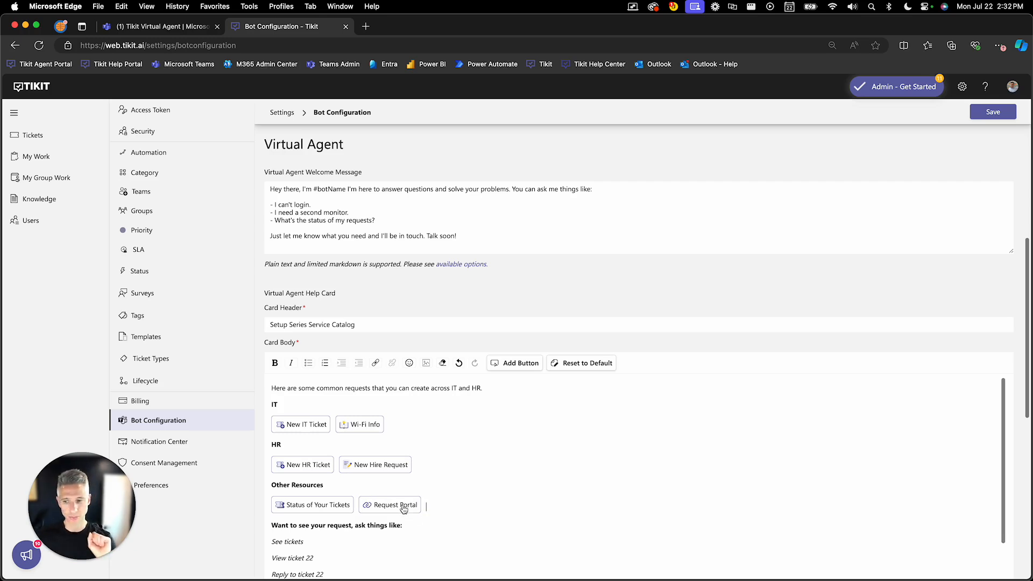
pyautogui.scroll(-5, 403, 509)
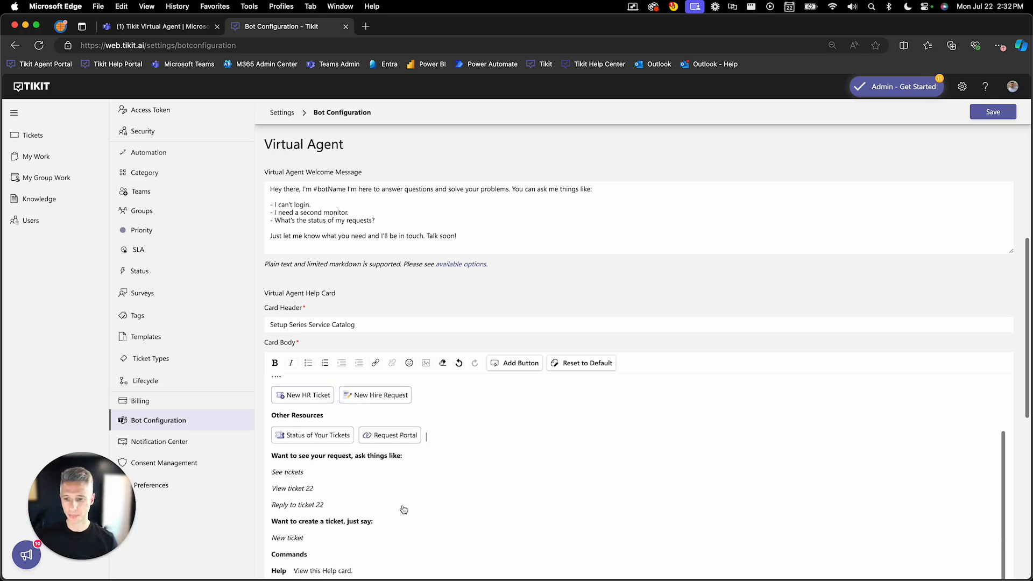
pyautogui.scroll(10, 424, 473)
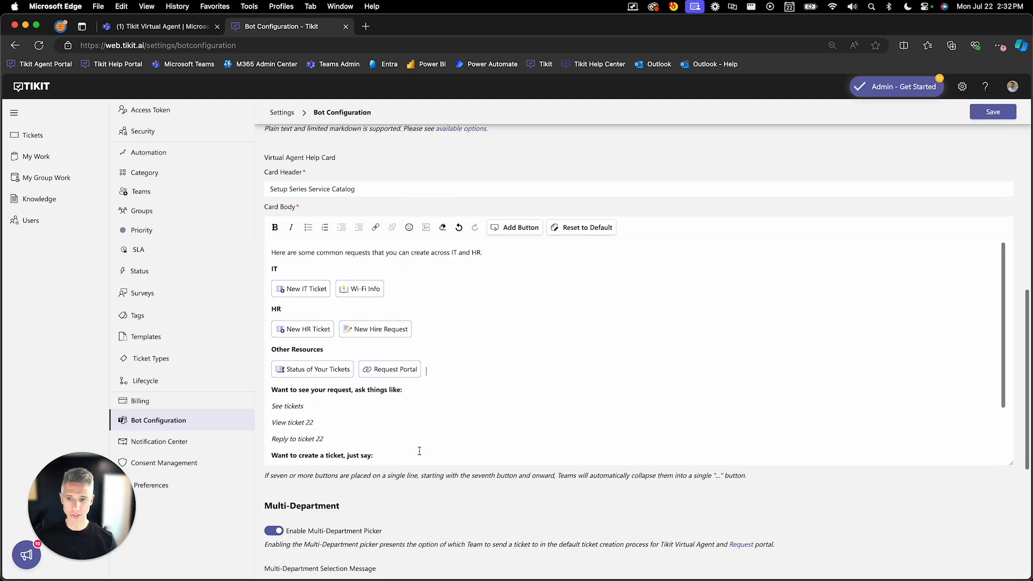
pyautogui.scroll(1, 419, 450)
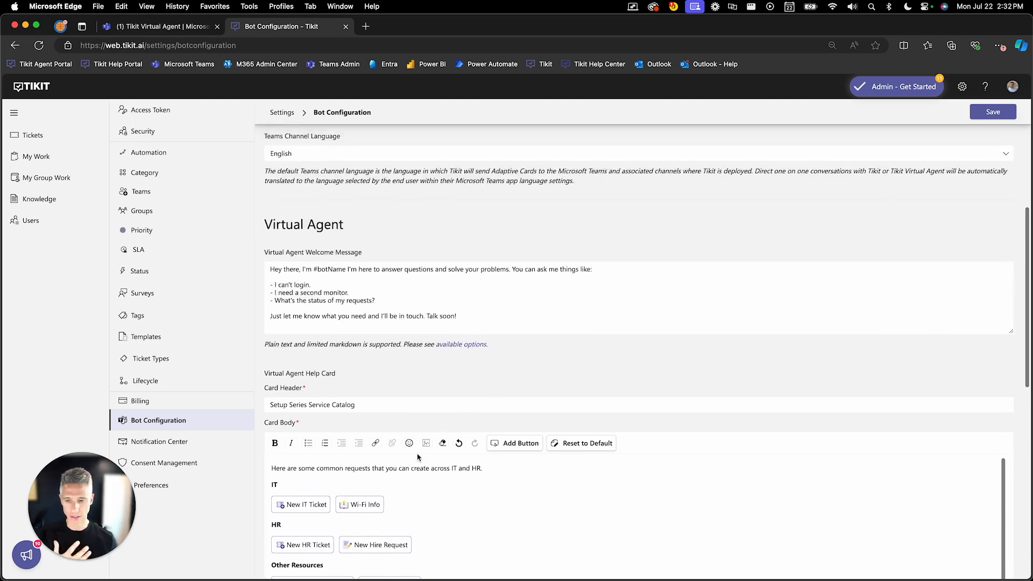
pyautogui.click(988, 117)
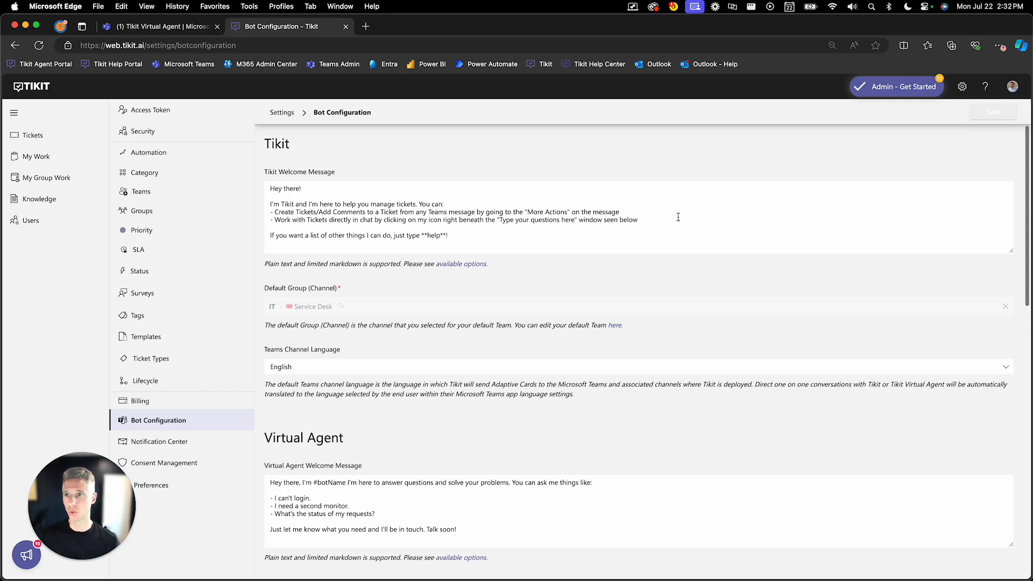
# Switch to the Tikit Virtual Agent chat in Microsoft Teams and send "Help" to call up the customized help card.
pyautogui.click(179, 28)
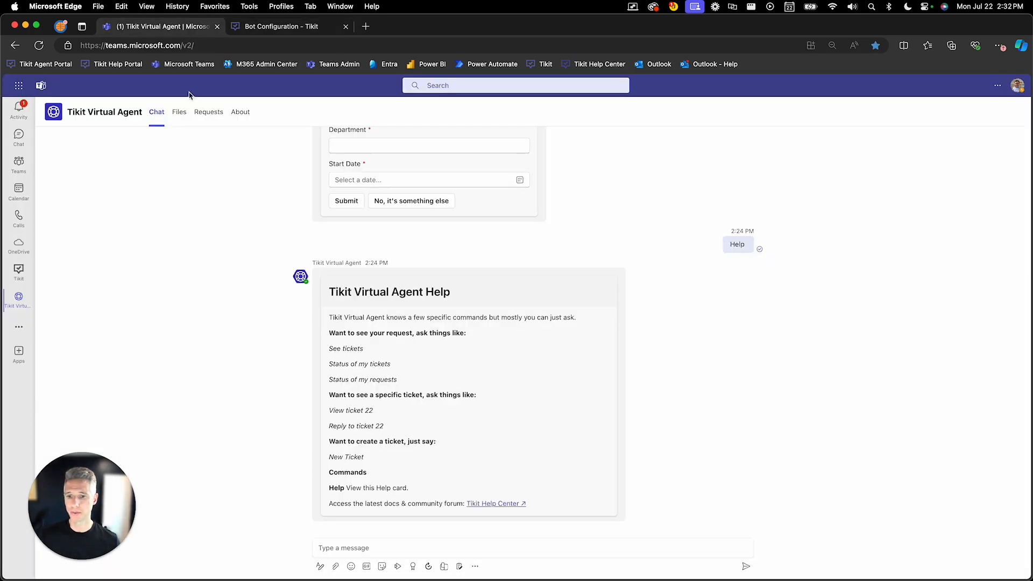
pyautogui.click(494, 548)
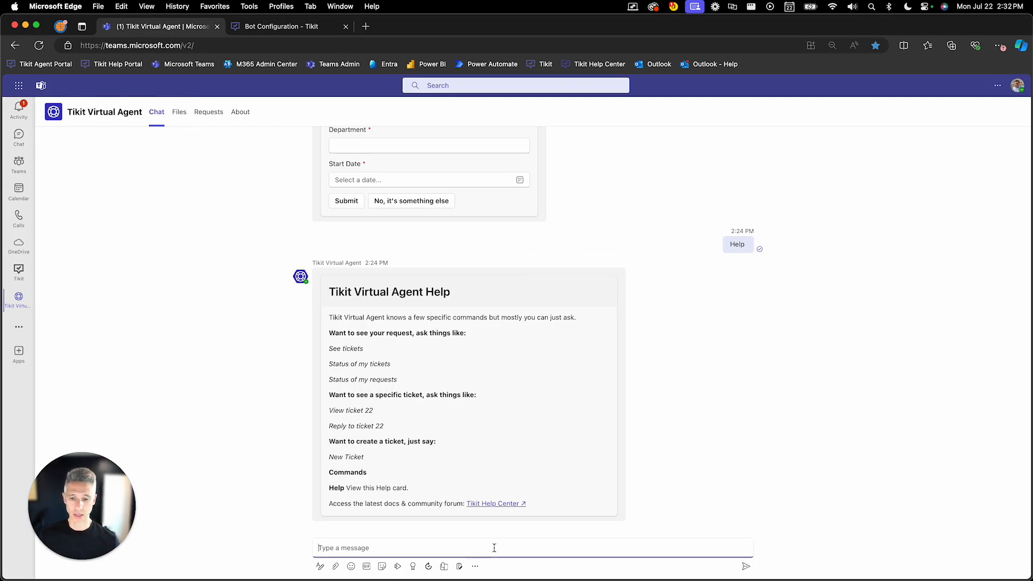
pyautogui.write('Help')
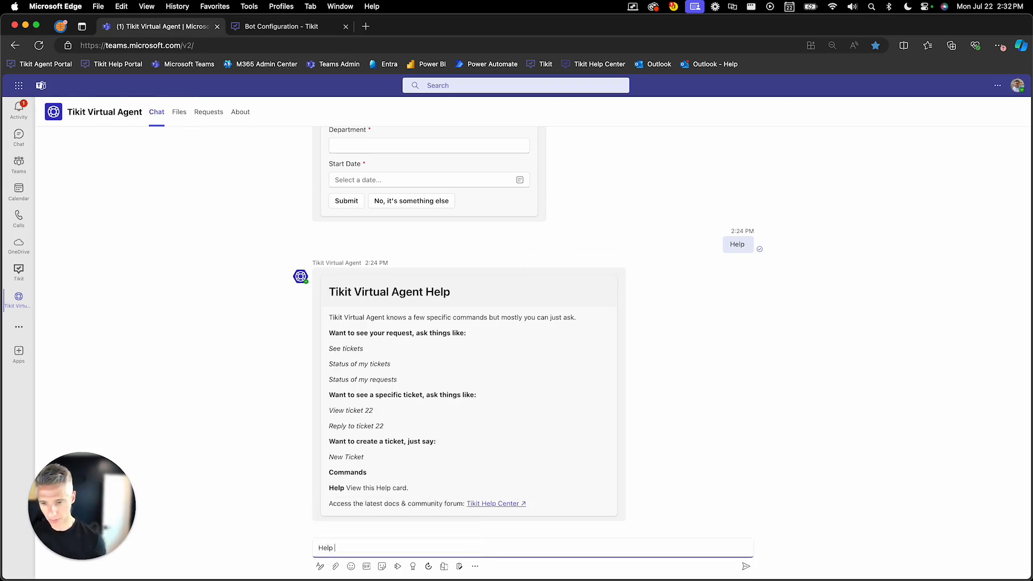
pyautogui.press('Return')
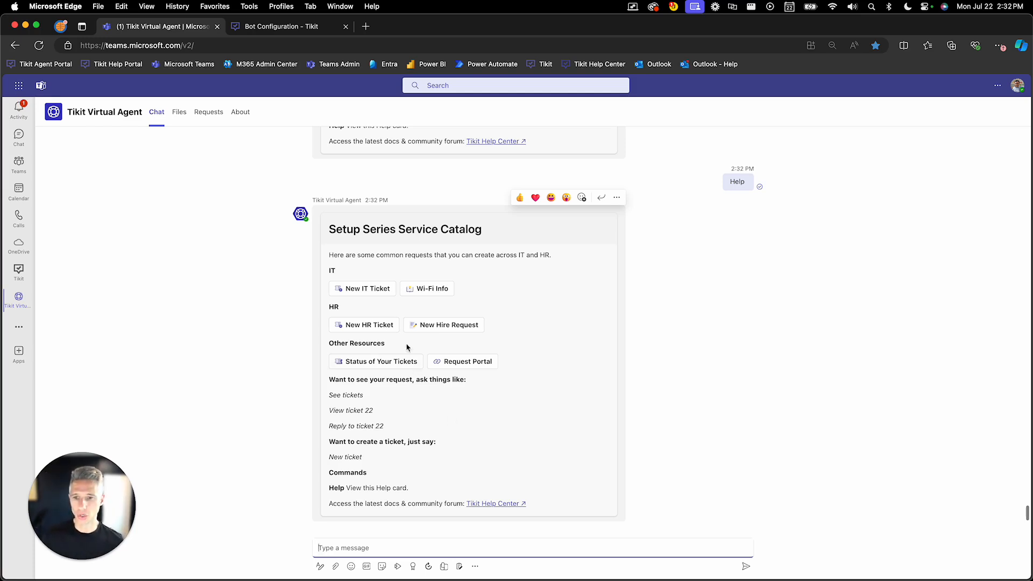
# Test the New IT Ticket and New HR Ticket buttons on the service catalog card, checking the team preselected in each form.
pyautogui.click(385, 287)
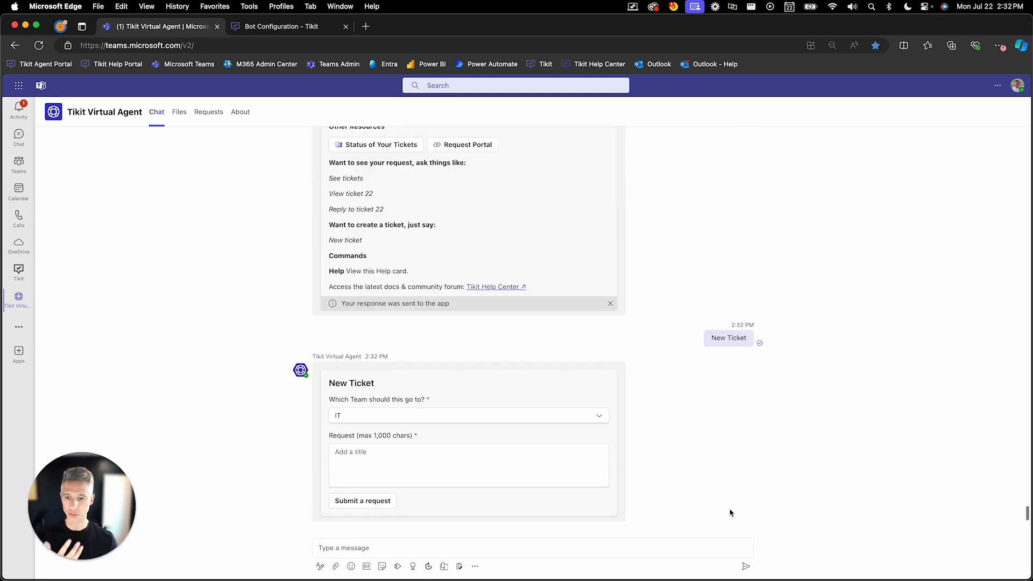
pyautogui.click(599, 417)
pyautogui.click(601, 418)
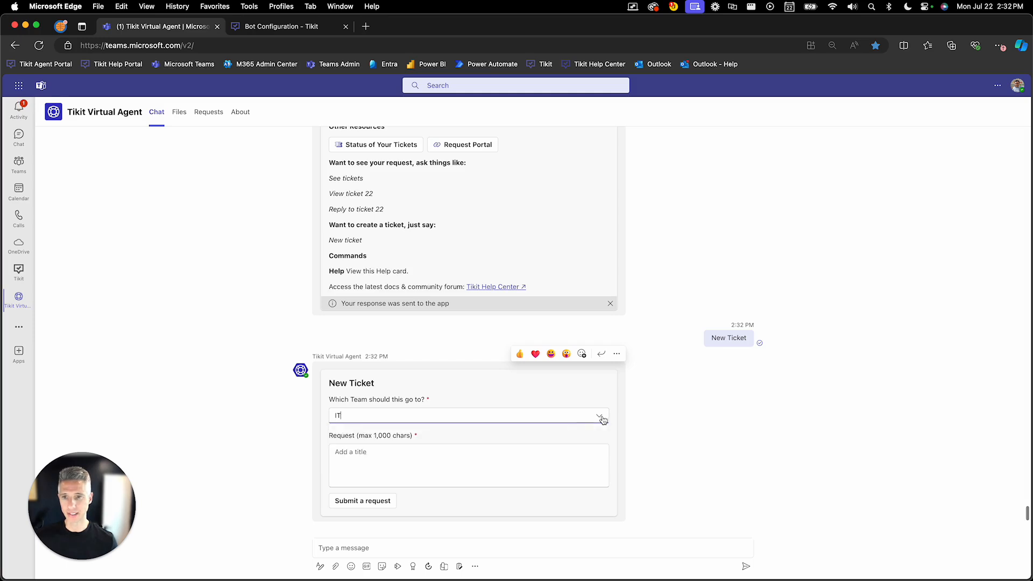
pyautogui.scroll(3, 438, 362)
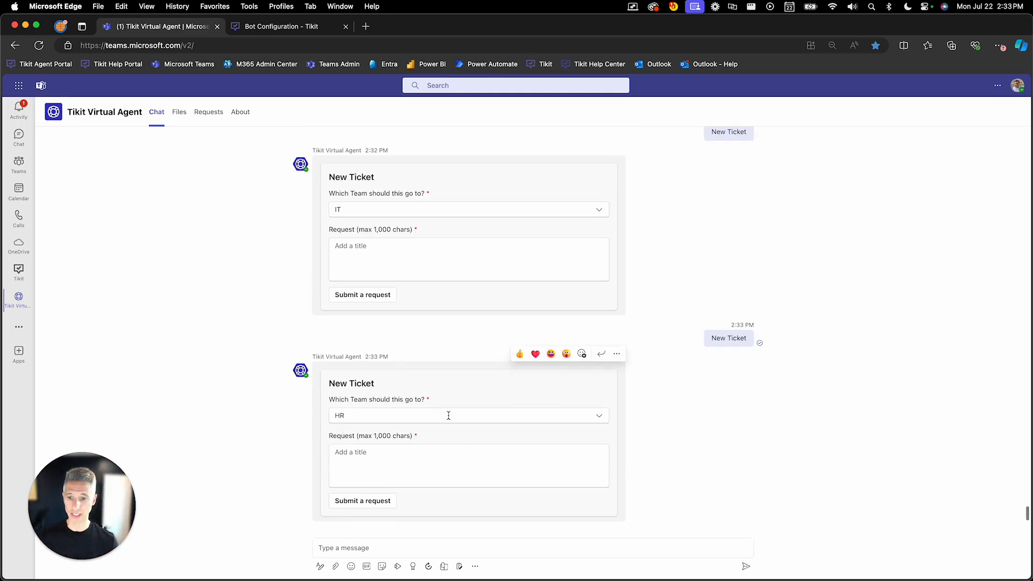
# Send "new ticket" to the virtual agent and show the team choices in the resulting ticket form.
pyautogui.click(471, 545)
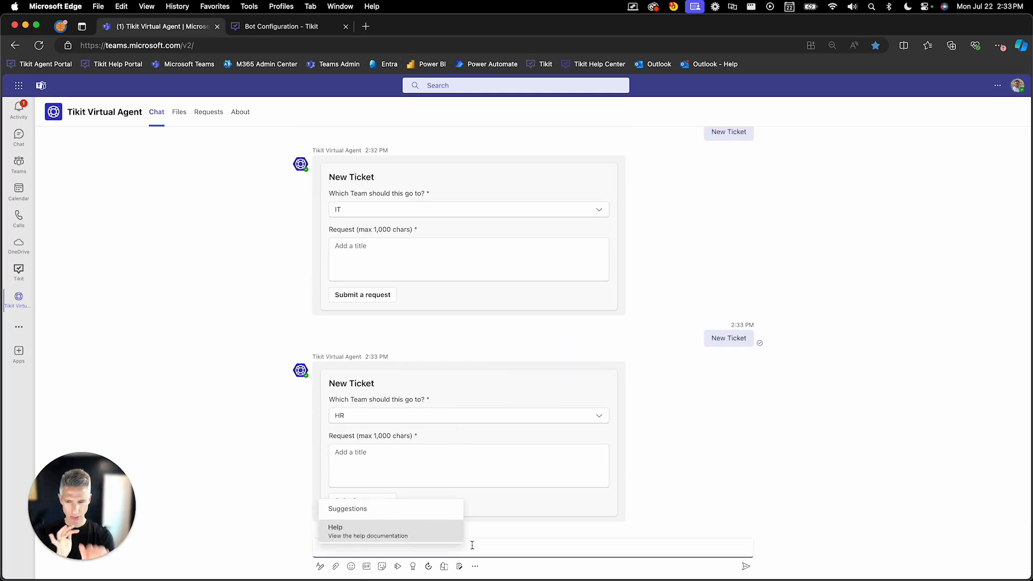
pyautogui.write('new ticket')
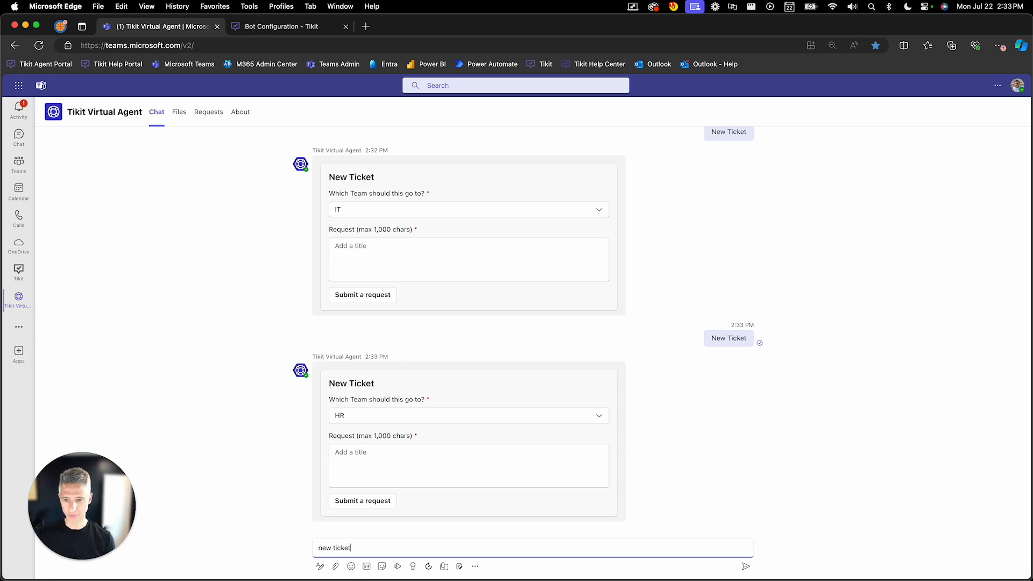
pyautogui.press('Return')
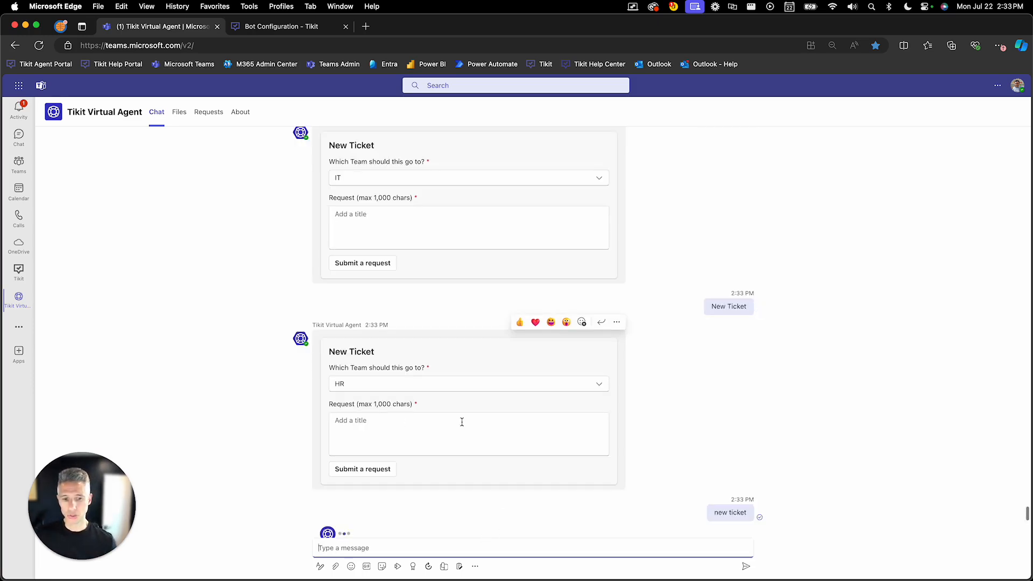
pyautogui.click(599, 416)
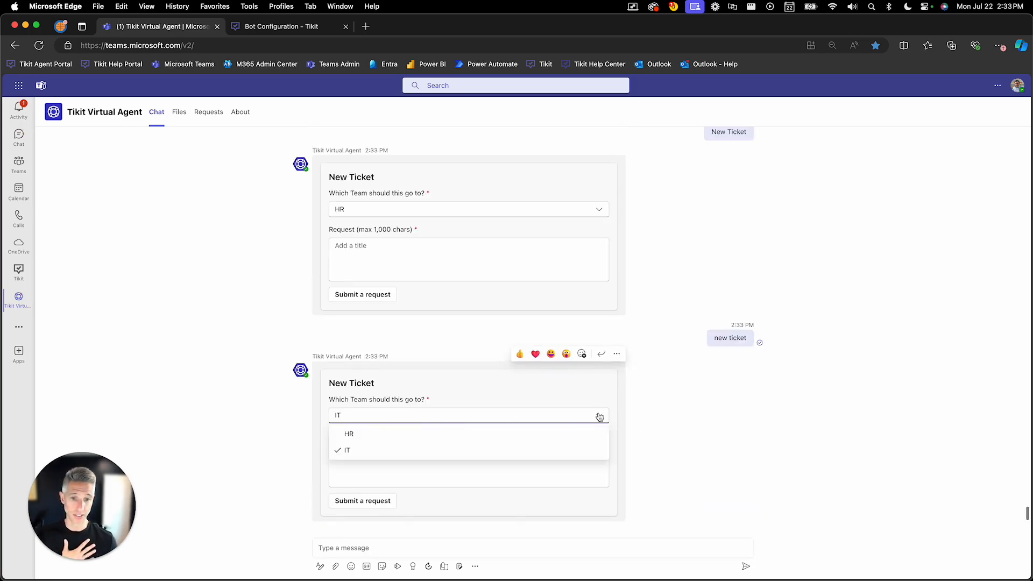
# Look back at the earlier service catalog card and send "Help" again for a fresh copy of it.
pyautogui.scroll(5, 632, 414)
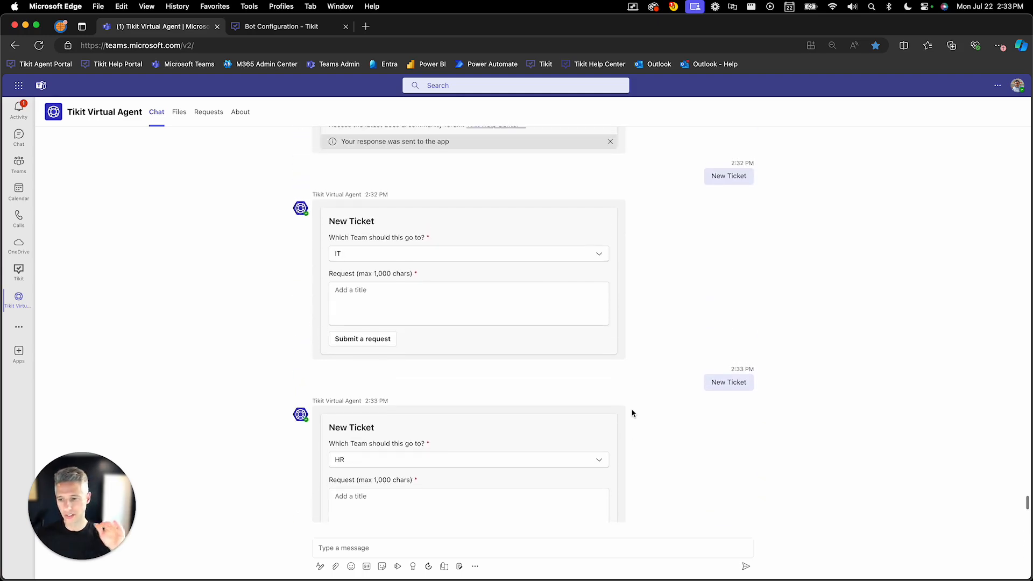
pyautogui.scroll(8, 632, 413)
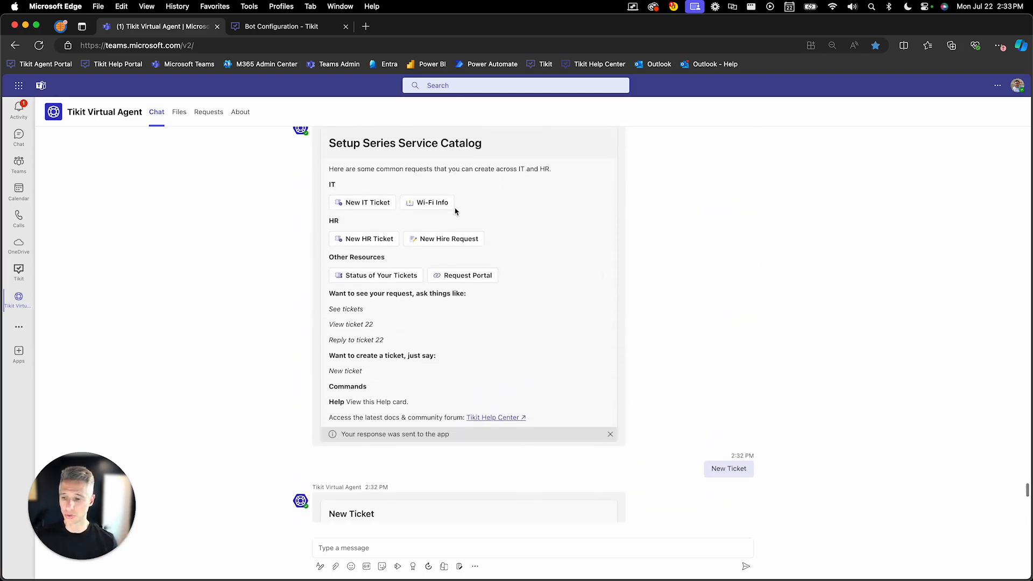
pyautogui.scroll(-15, 466, 398)
pyautogui.click(482, 548)
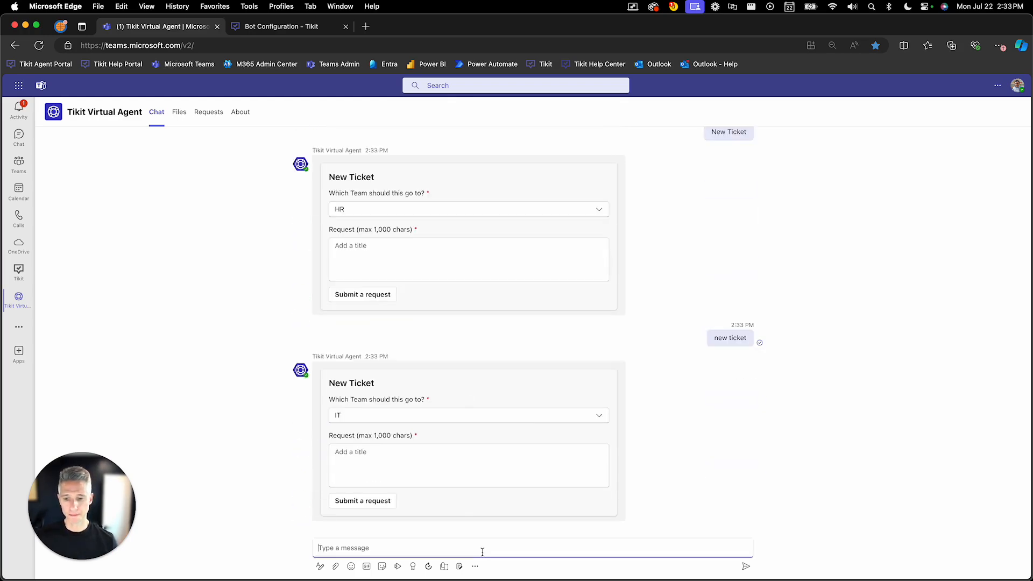
pyautogui.write('Help')
pyautogui.press('Return')
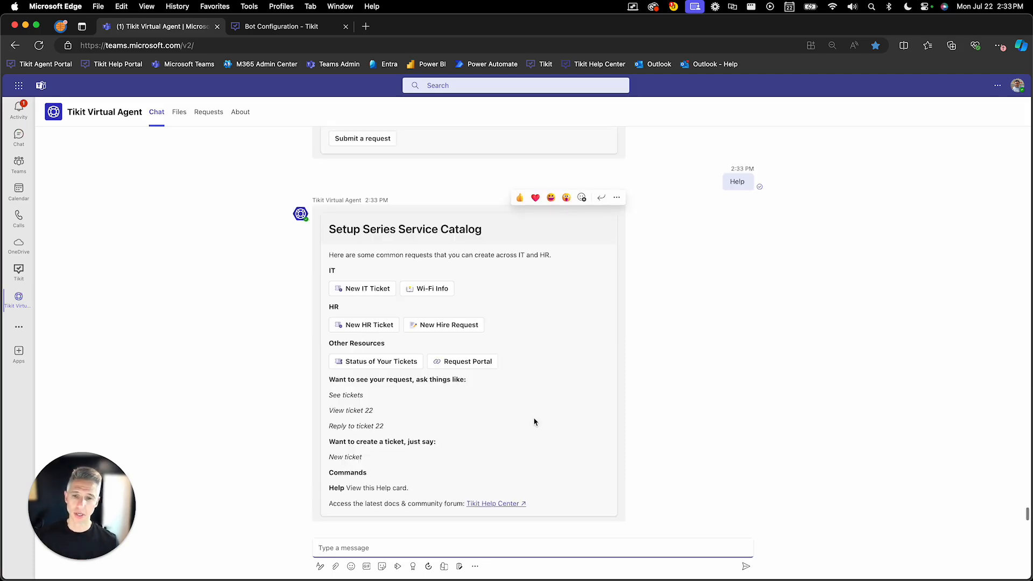
# Test the Wi-Fi Info and New Hire Request buttons on the new service catalog card.
pyautogui.click(437, 289)
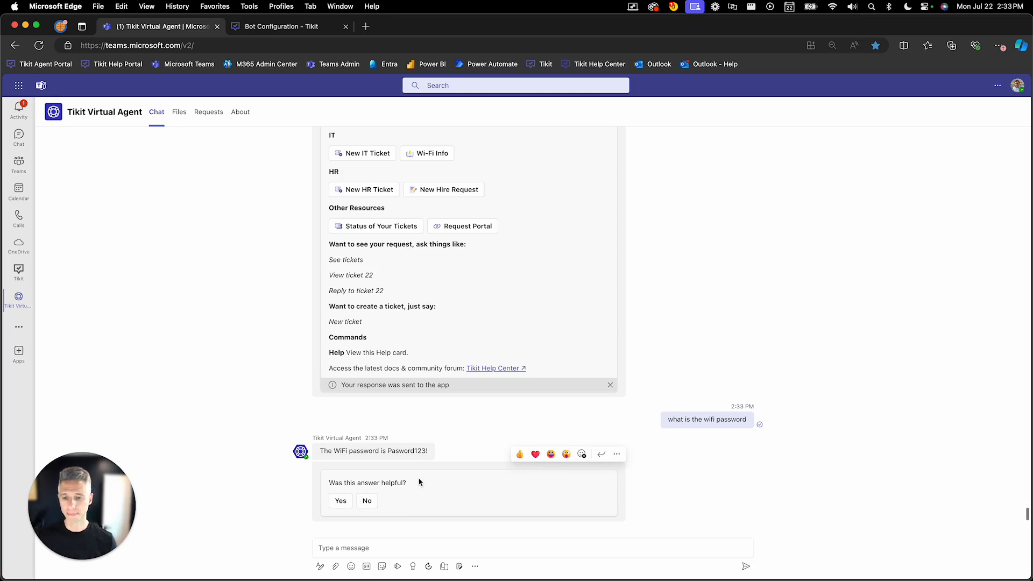
pyautogui.scroll(5, 419, 483)
pyautogui.click(445, 393)
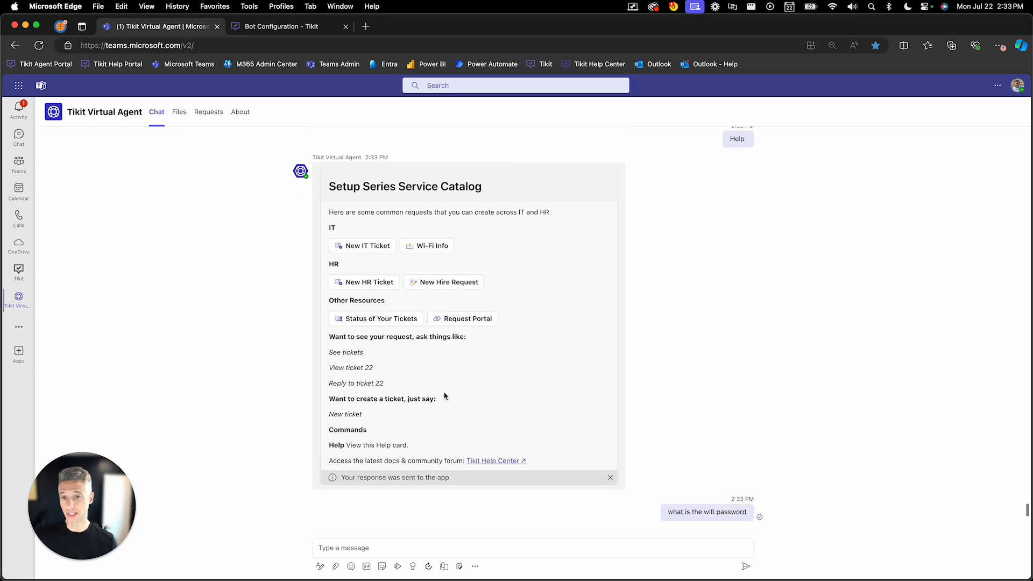
pyautogui.click(454, 284)
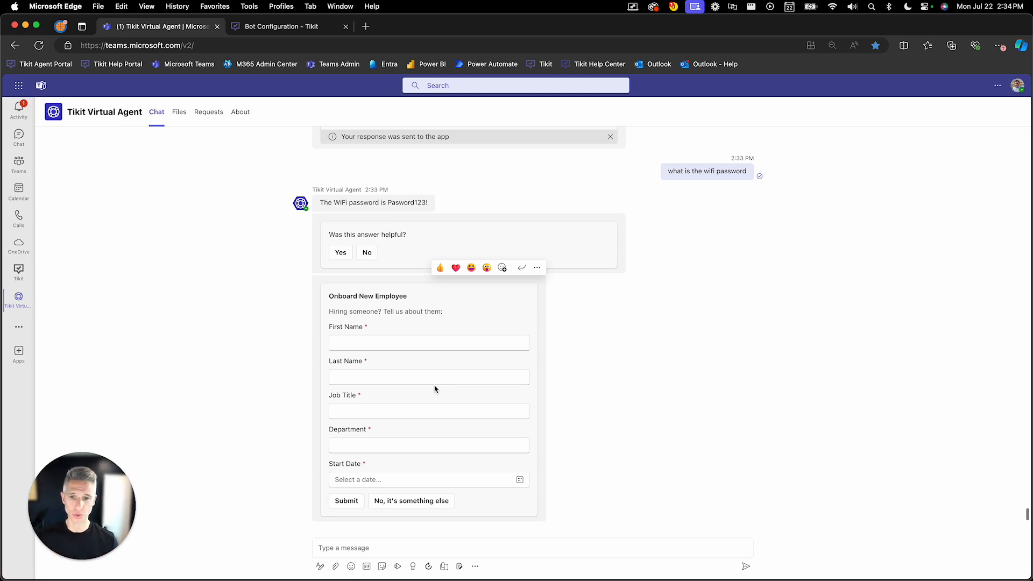
# Send "Help" to the virtual agent once more to get another copy of the Setup Series Service Catalog card.
pyautogui.scroll(5, 437, 384)
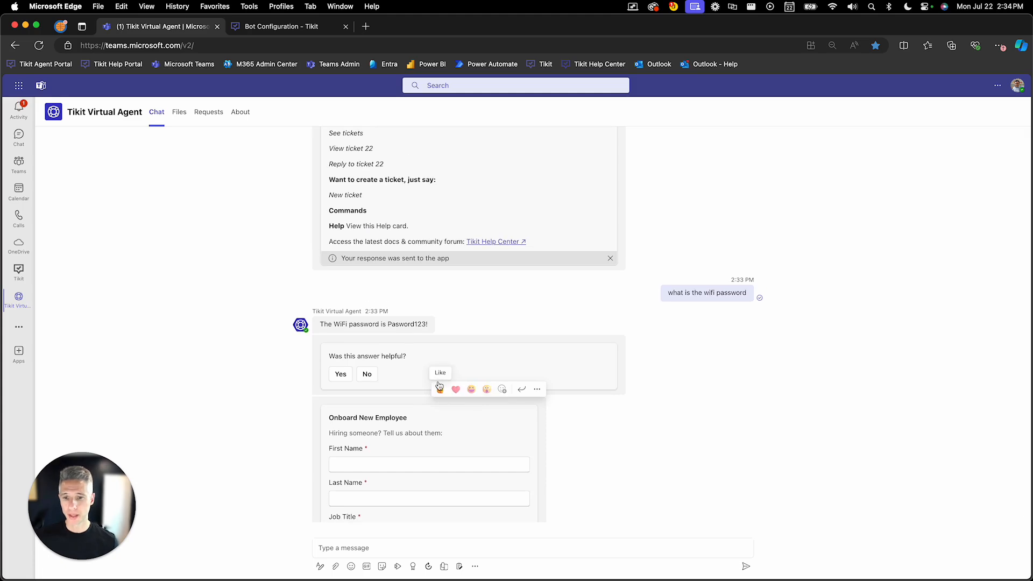
pyautogui.click(449, 549)
pyautogui.write('Help')
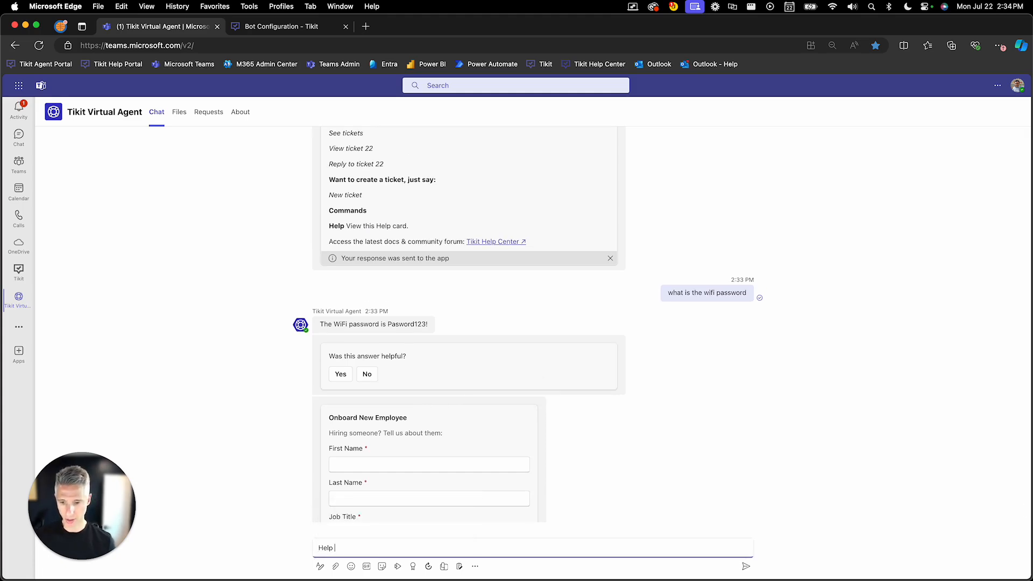
pyautogui.press('Return')
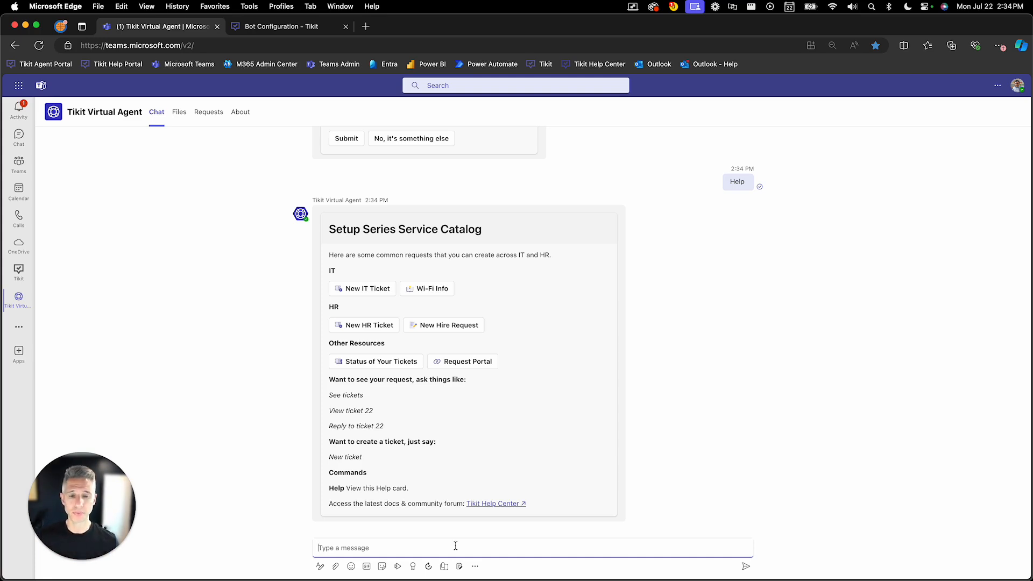
pyautogui.click(605, 493)
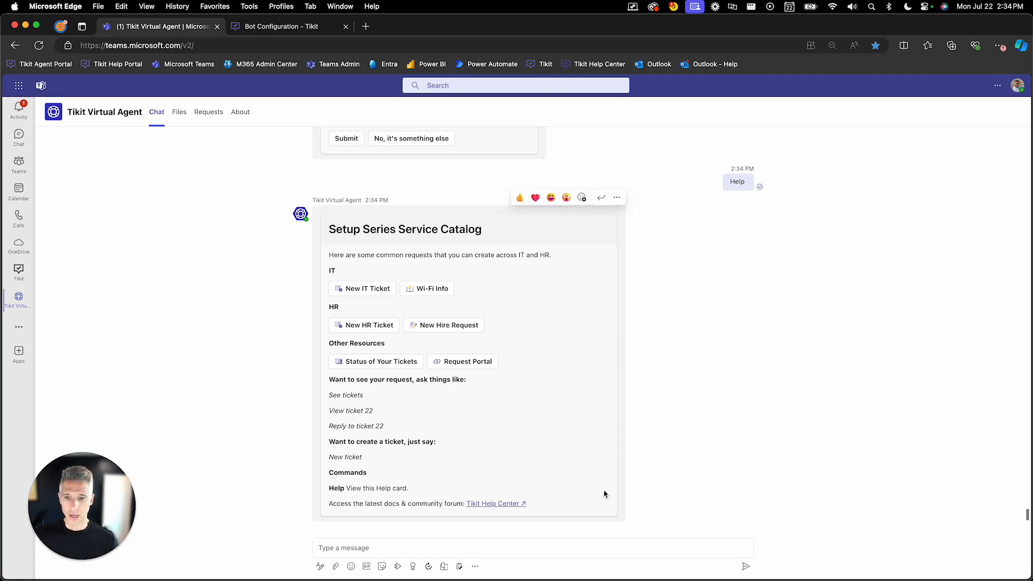
# Test the Status of Your Tickets and Request Portal buttons on the service catalog card, returning to the virtual agent chat.
pyautogui.click(394, 365)
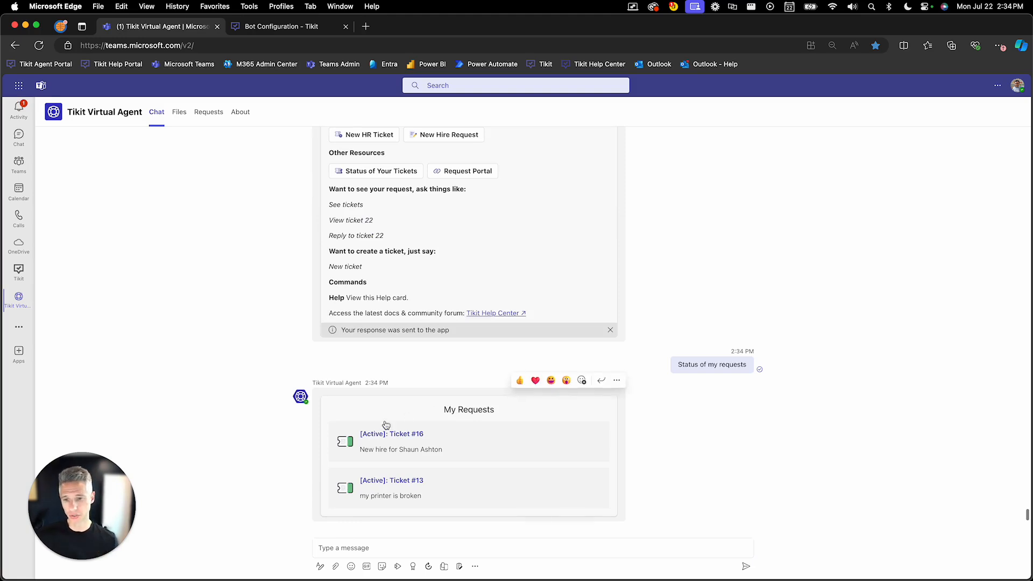
pyautogui.scroll(3, 409, 487)
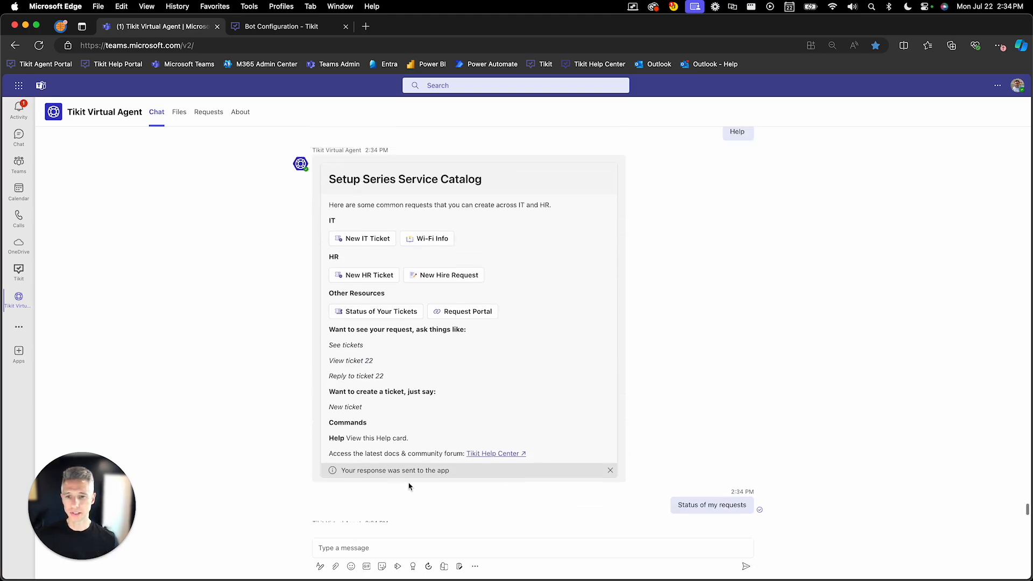
pyautogui.click(482, 312)
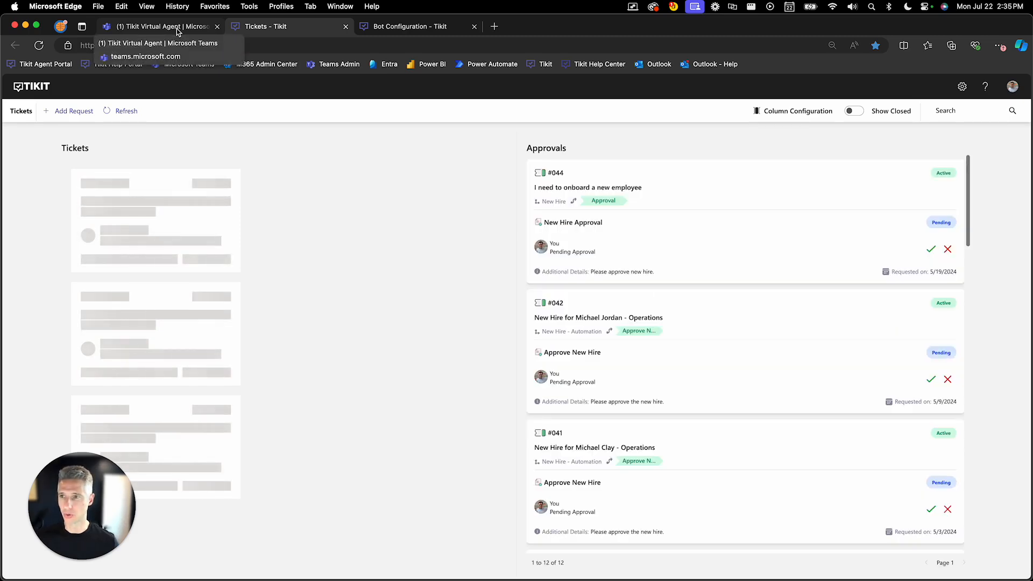
pyautogui.click(176, 28)
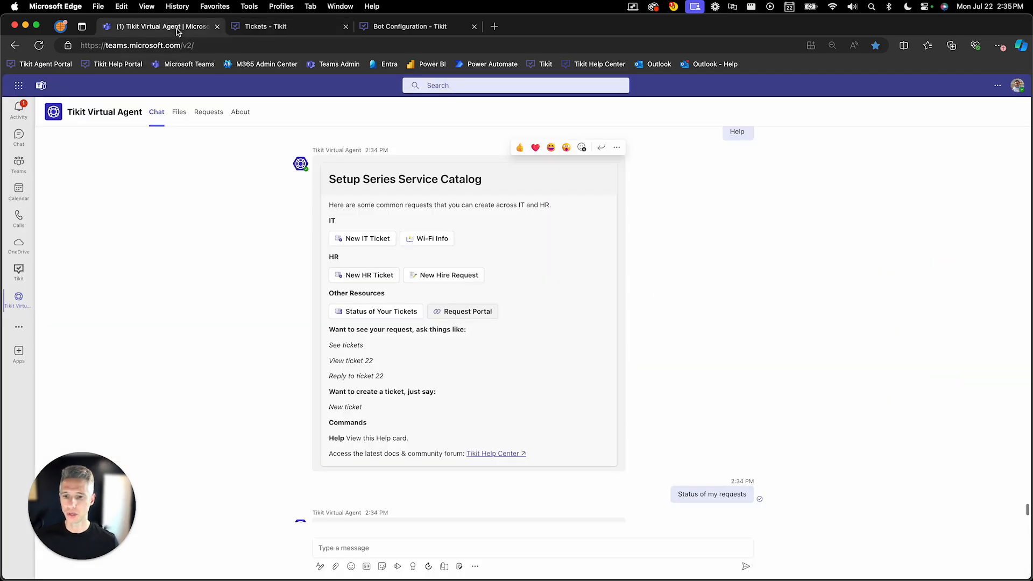
pyautogui.scroll(3, 254, 288)
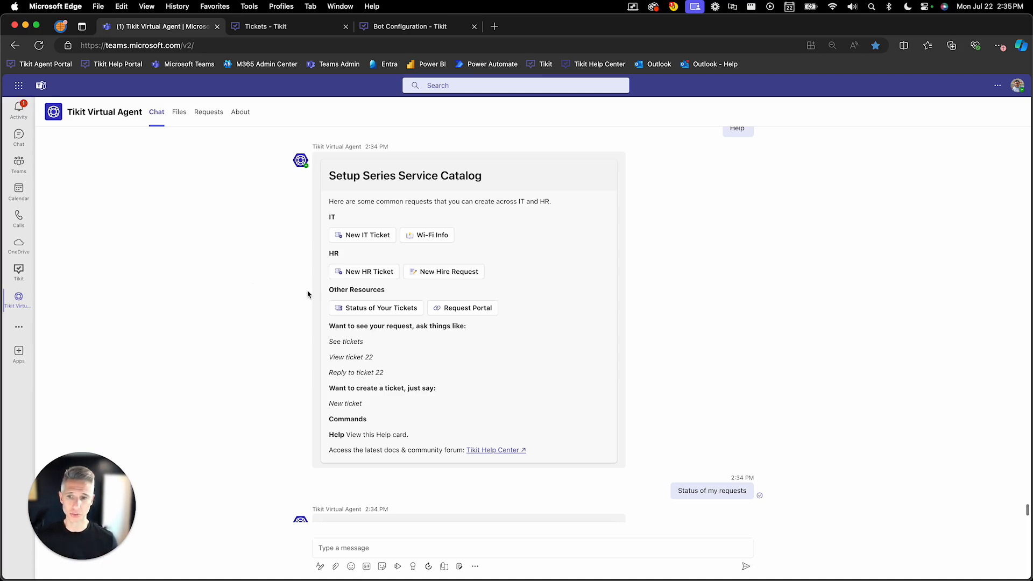
# Switch to the other Teams window showing the Ktomer Co Service Catalog and send "Help" to its virtual agent.
pyautogui.hotkey('ctrl', 'Up')
pyautogui.click(327, 249)
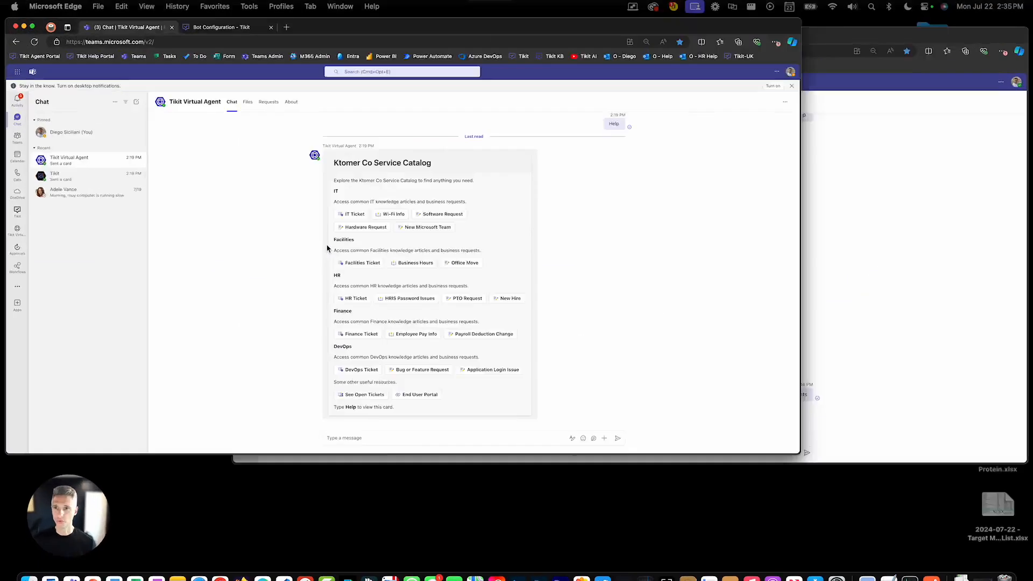
pyautogui.click(445, 558)
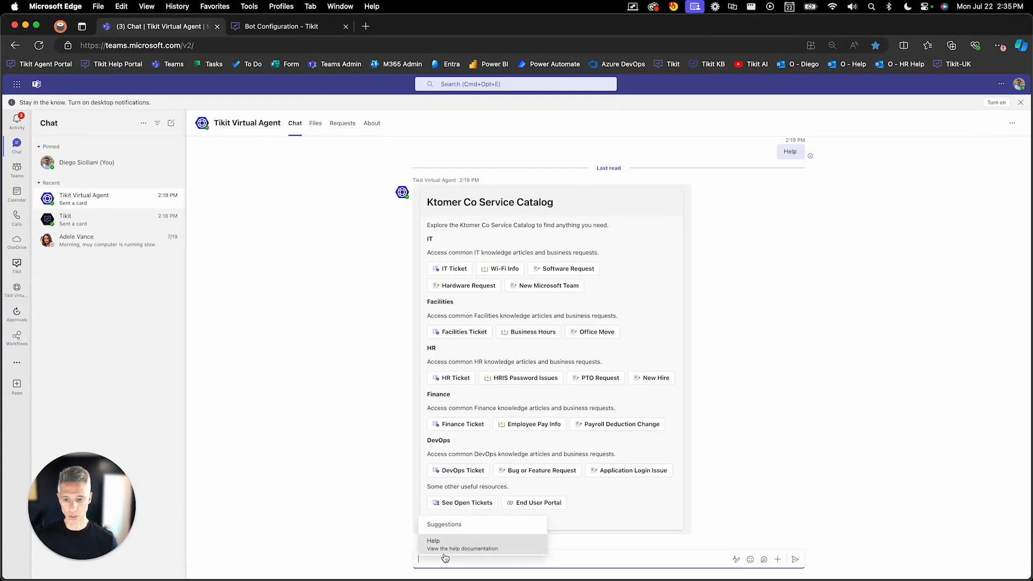
pyautogui.write('Help')
pyautogui.press('Return')
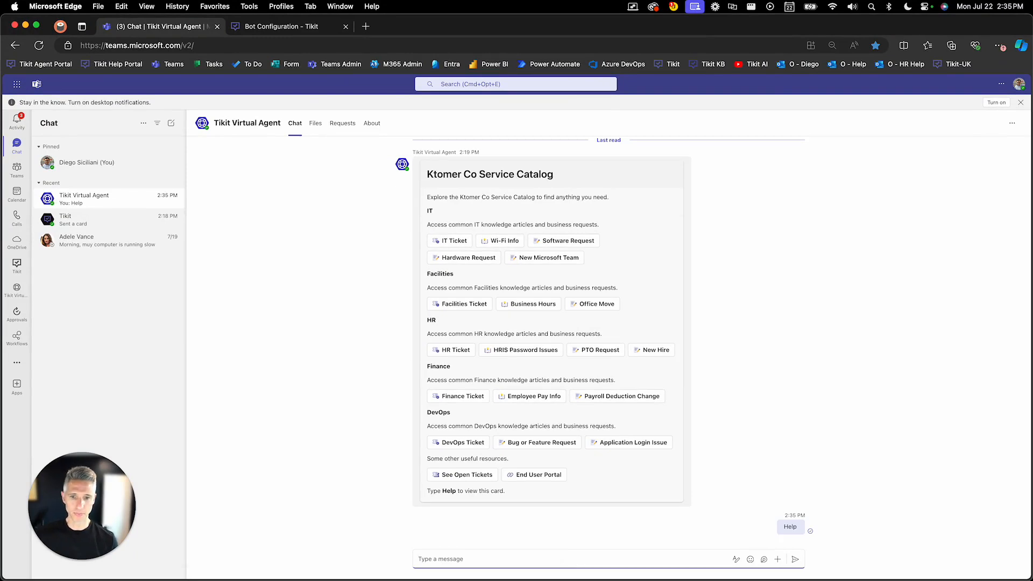